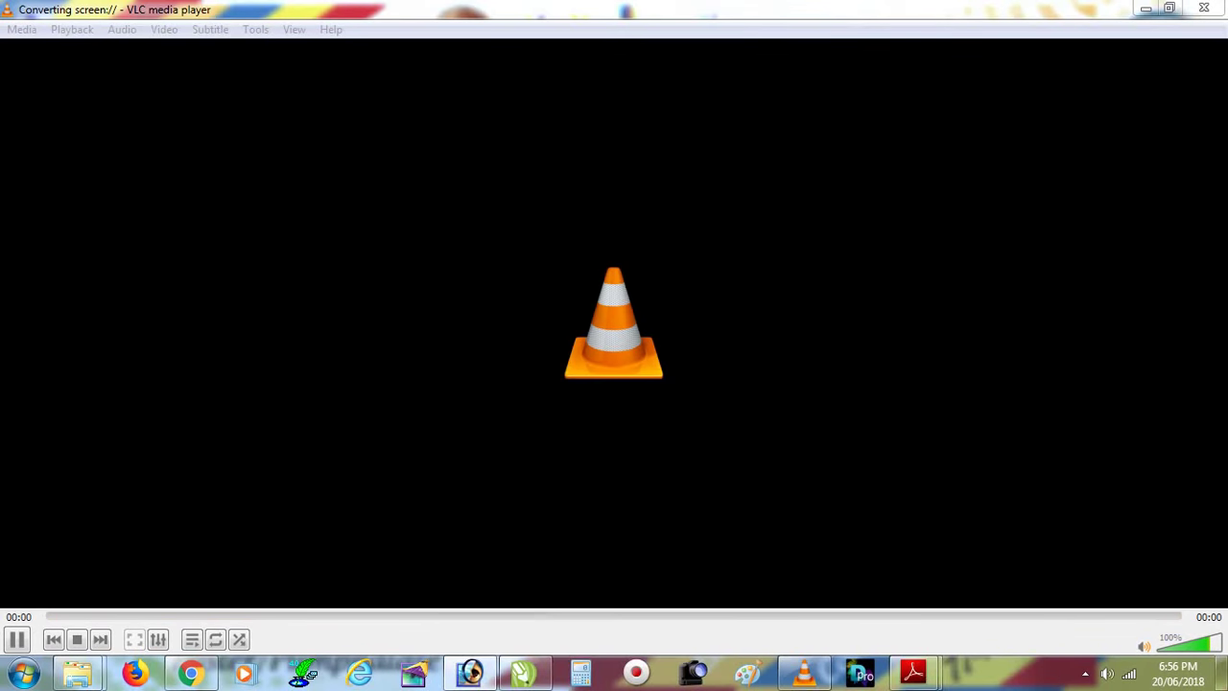
Open the girl-on-grass photo in Photoshop and maximize its window.
click(470, 671)
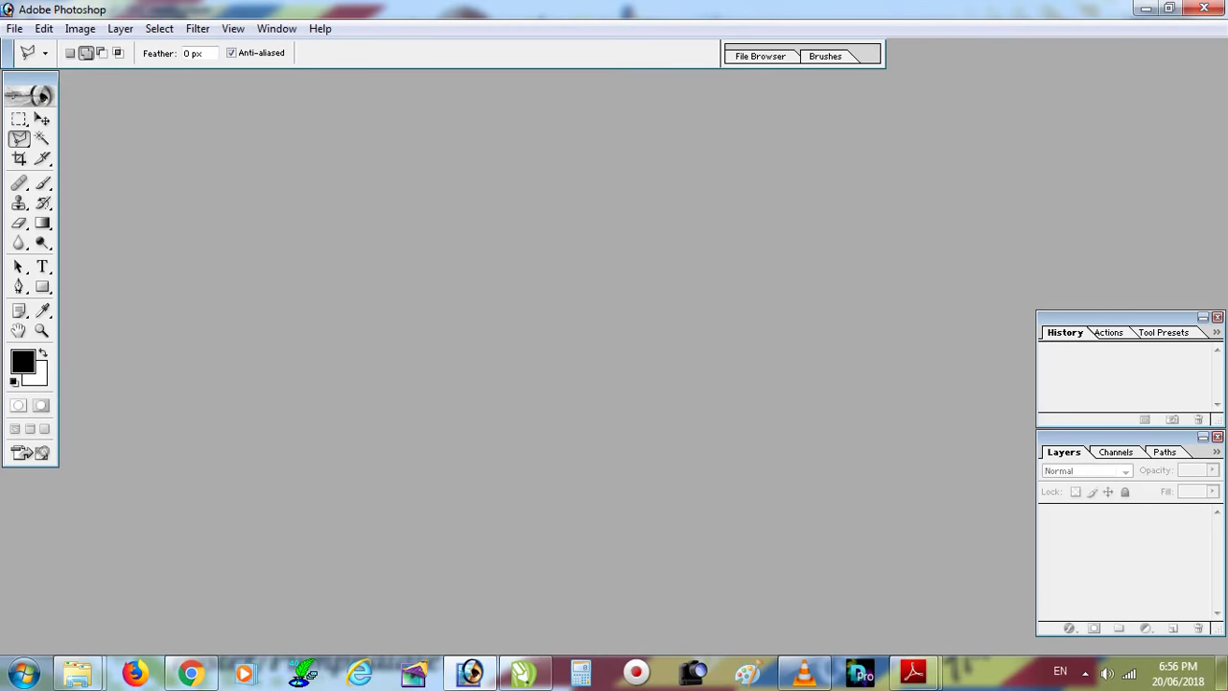
click(470, 672)
mouse_move(706, 130)
mouse_down()
mouse_move(474, 673)
mouse_move(365, 288)
mouse_up()
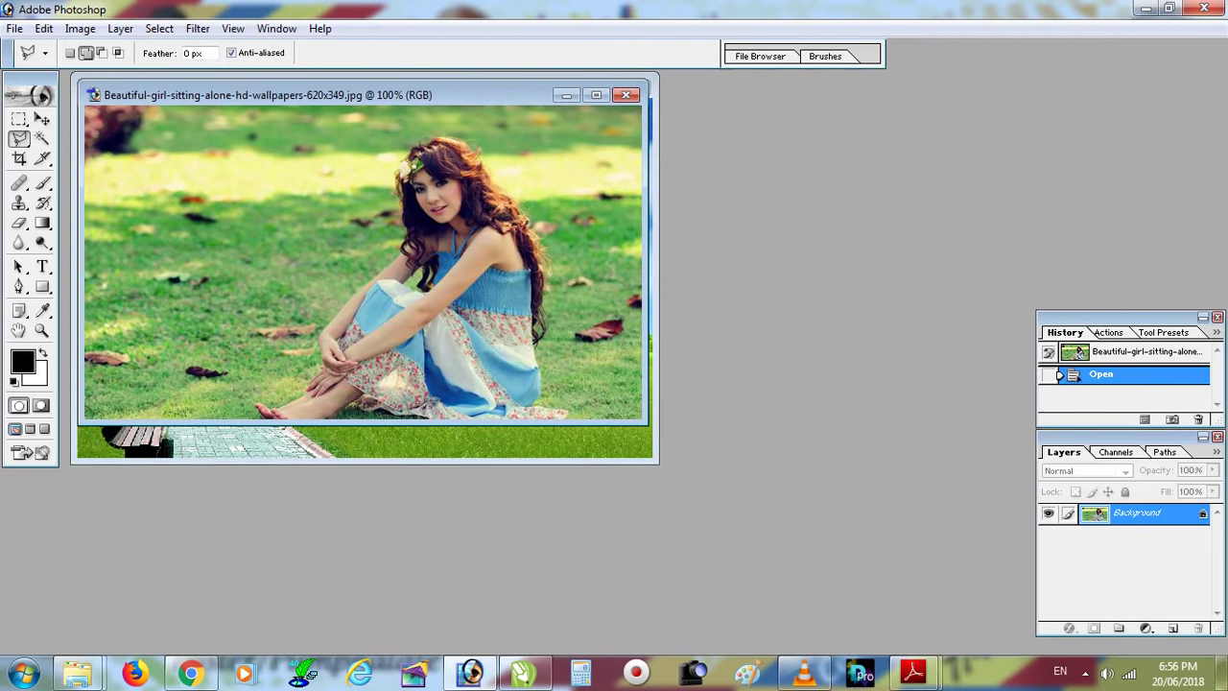
double_click(480, 94)
Zoom in on the photo and pan to the girl's hands and feet.
key(ctrl+plus)
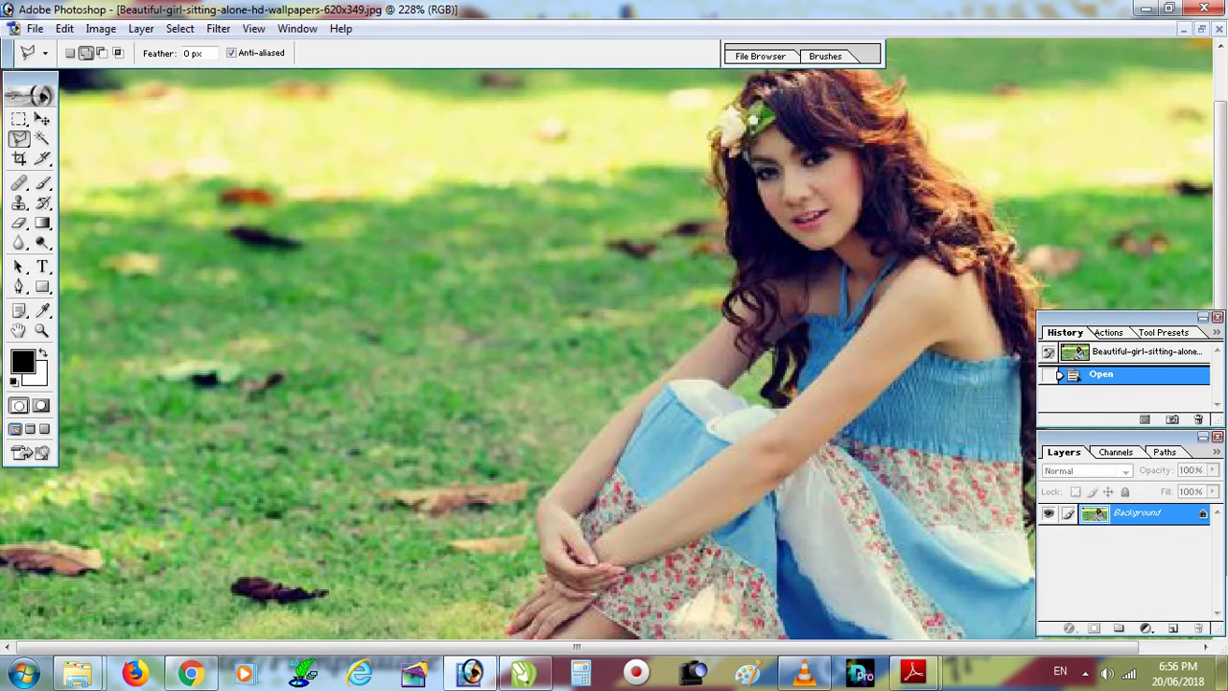
key(ctrl+plus)
key(ctrl+plus)
key(ctrl+plus)
key(ctrl+plus)
drag(767, 480, 345, 48)
drag(192, 365, 623, 297)
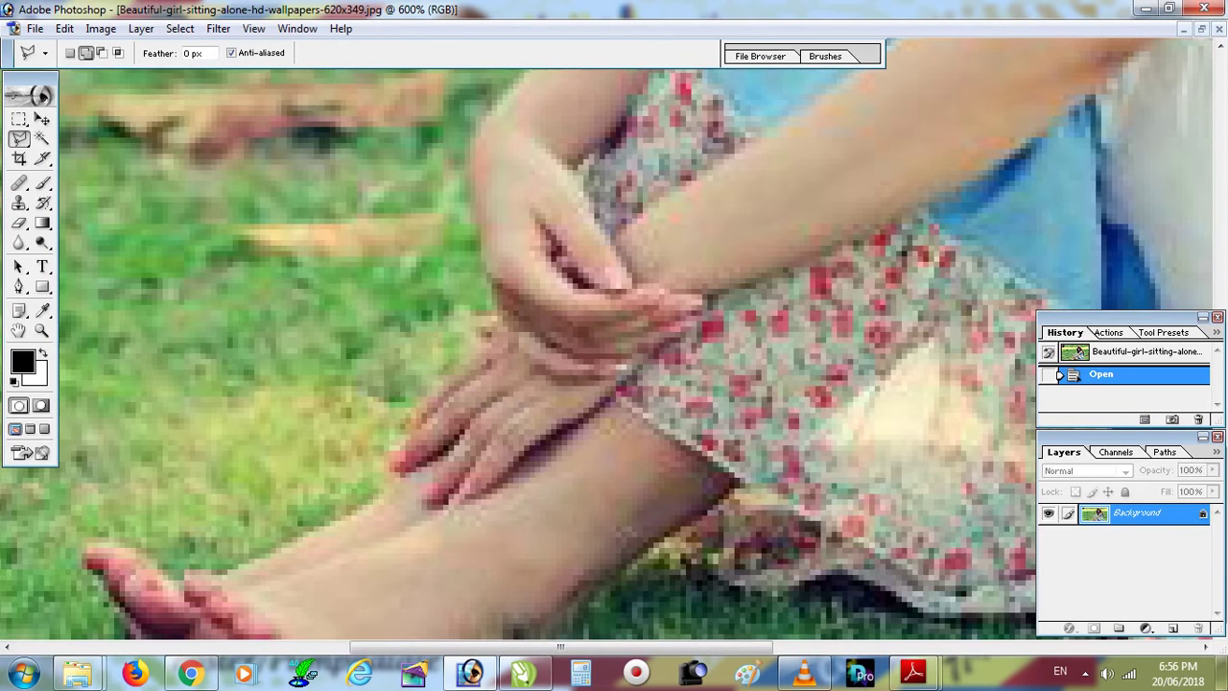
click(20, 138)
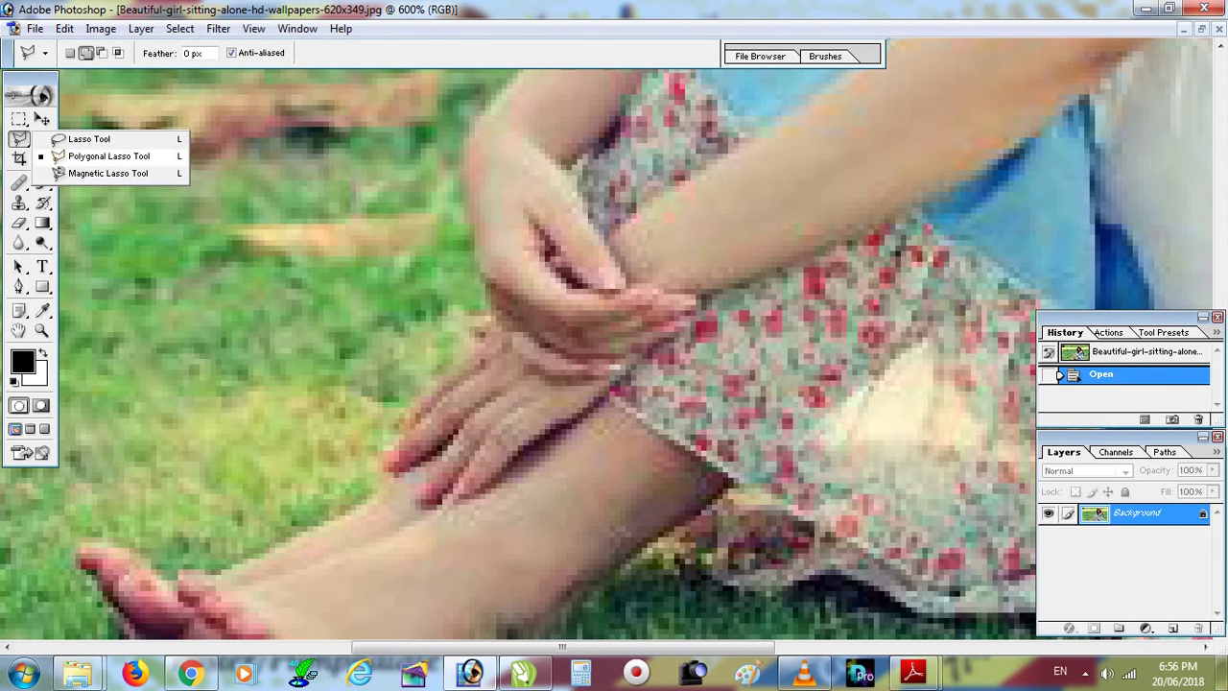
With the Polygonal Lasso, start the outline at the girl's feet and trace up her hands and arm.
click(108, 156)
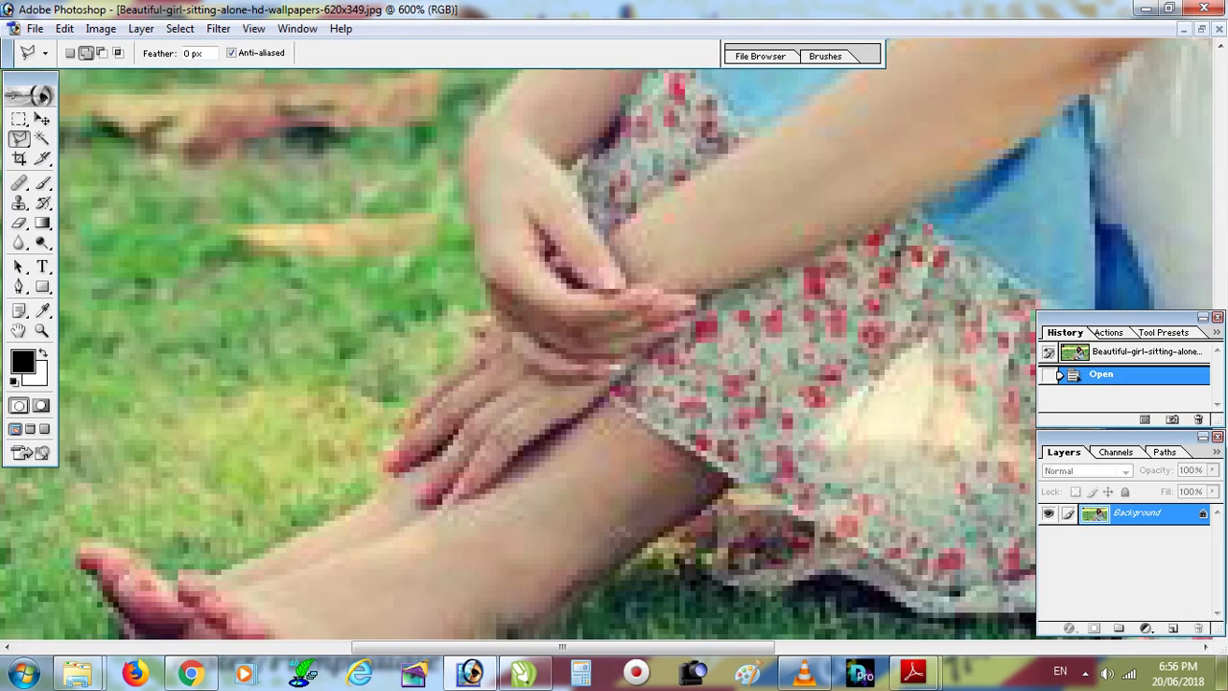
click(172, 574)
click(213, 579)
click(386, 491)
click(389, 464)
click(414, 398)
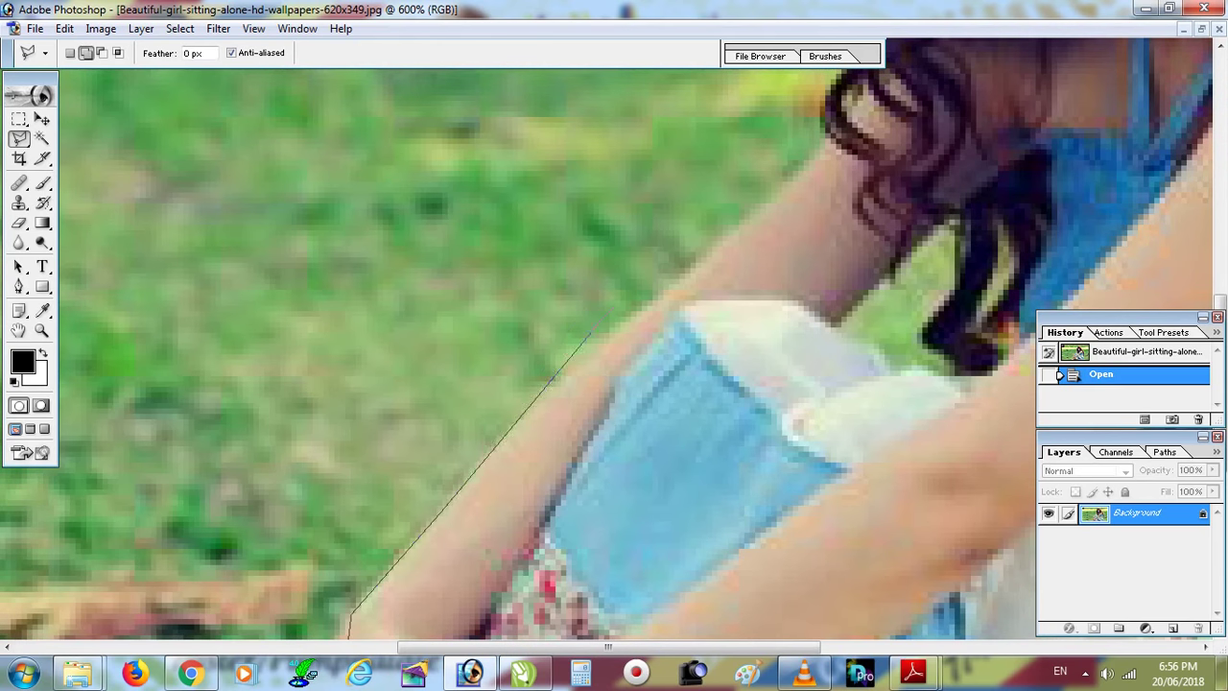
click(614, 331)
click(687, 269)
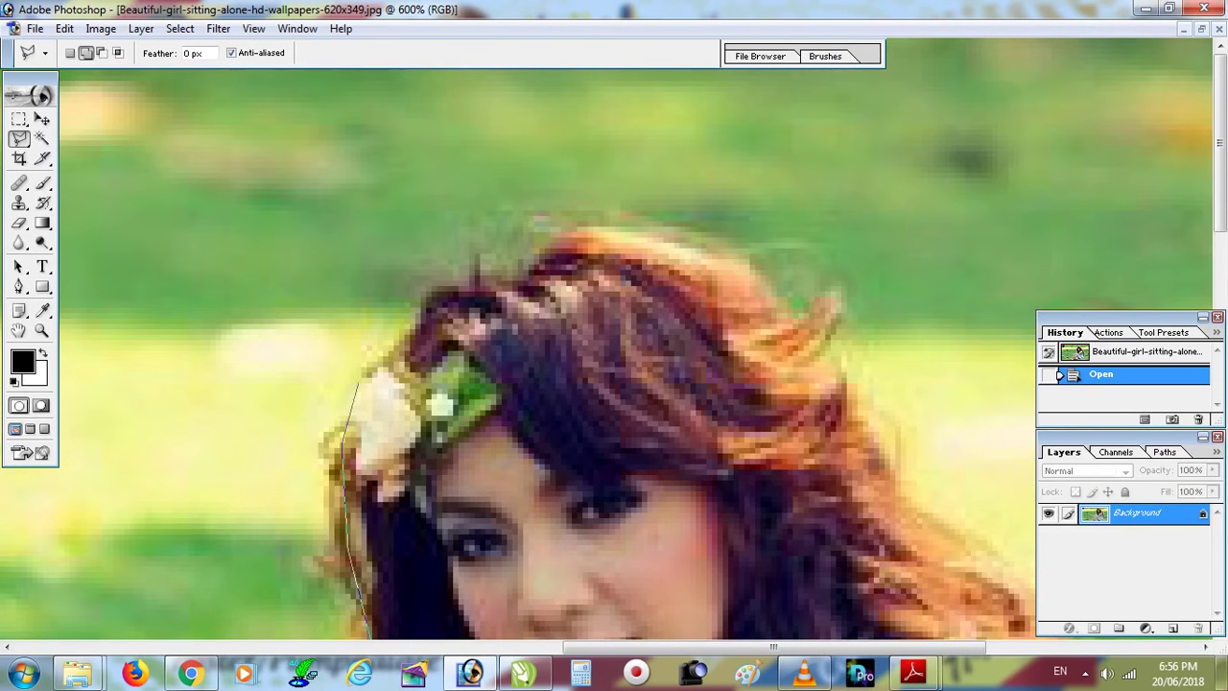
Trace the outline over the top of her hair and down its right edge past the shoulder.
click(368, 363)
click(470, 262)
click(562, 235)
click(631, 218)
click(750, 261)
click(816, 375)
click(868, 443)
click(945, 533)
click(557, 378)
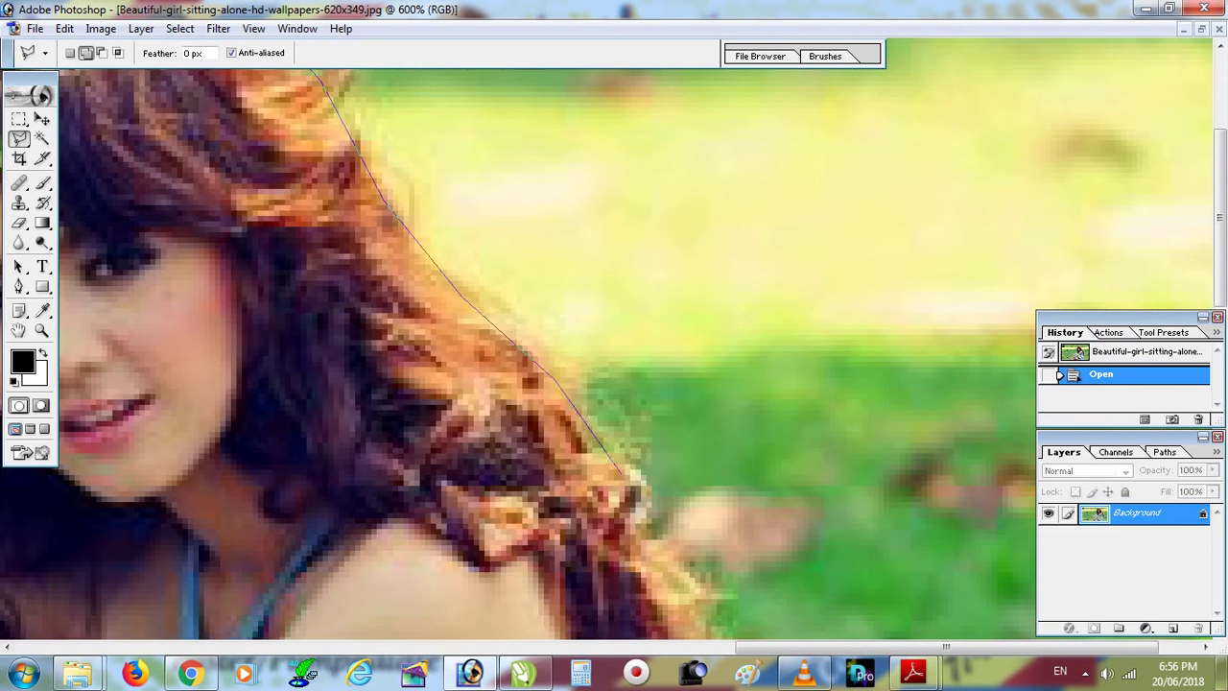
click(639, 488)
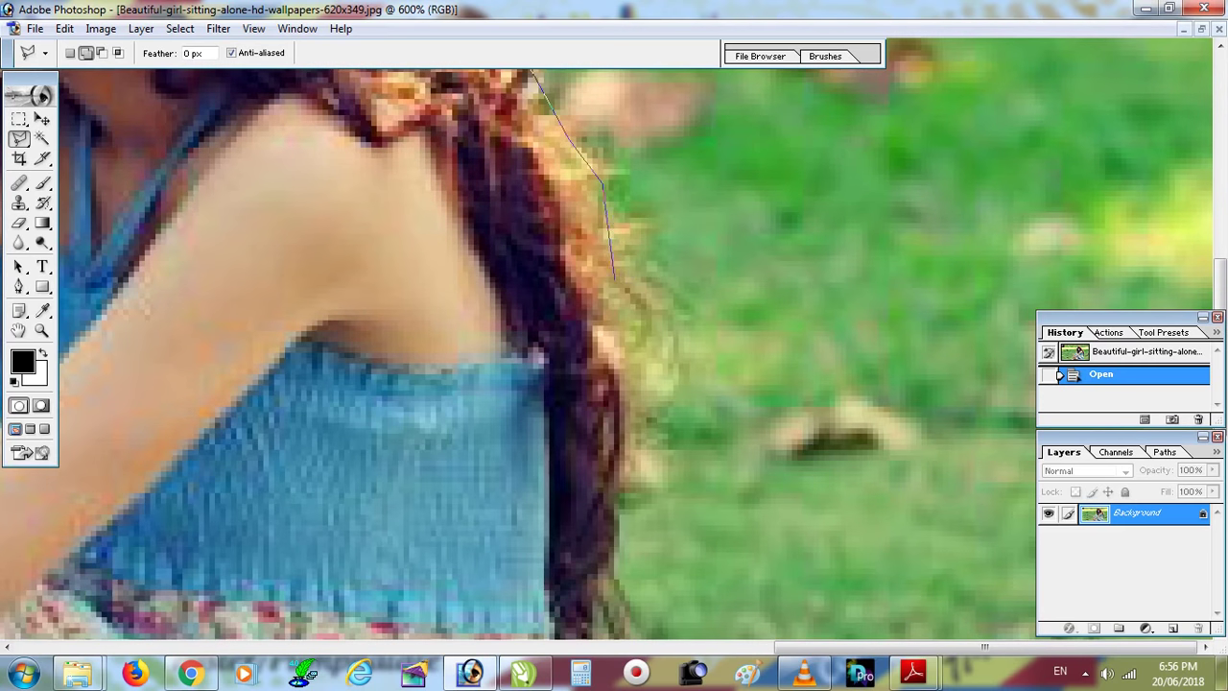
click(633, 413)
Trace down the dress, close the selection, and copy the girl onto a new layer with Ctrl+J.
click(629, 376)
click(569, 509)
click(567, 256)
click(608, 378)
click(556, 570)
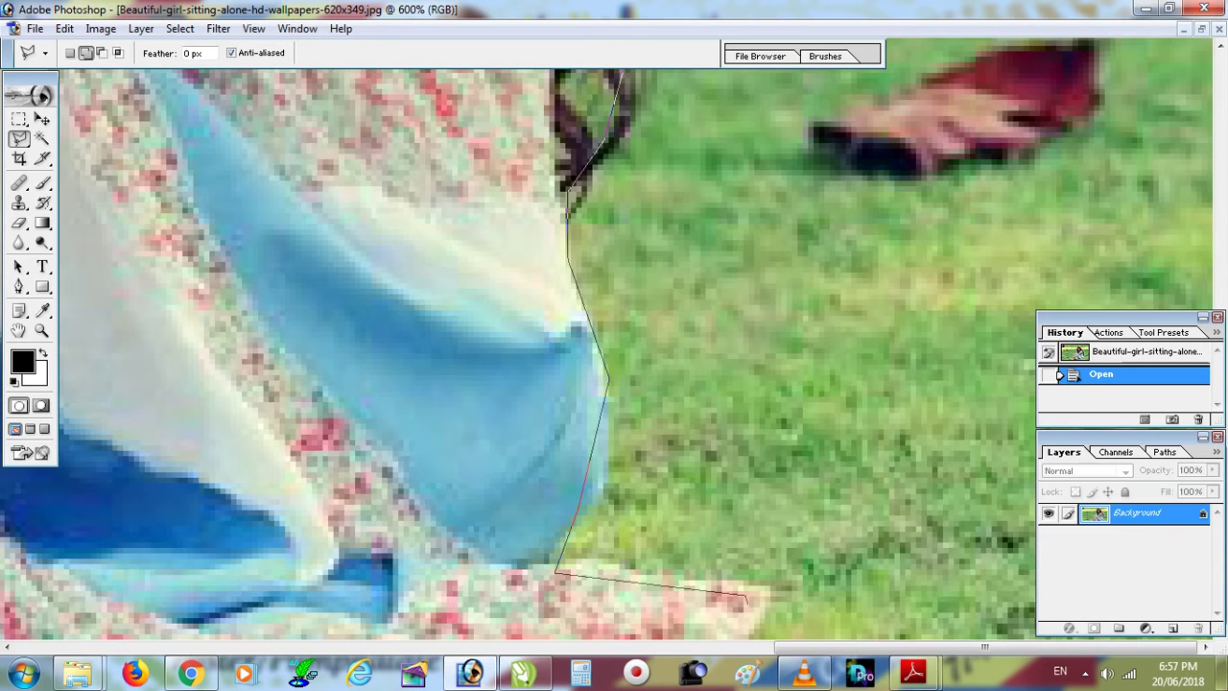
scroll(750, 634, left, 6)
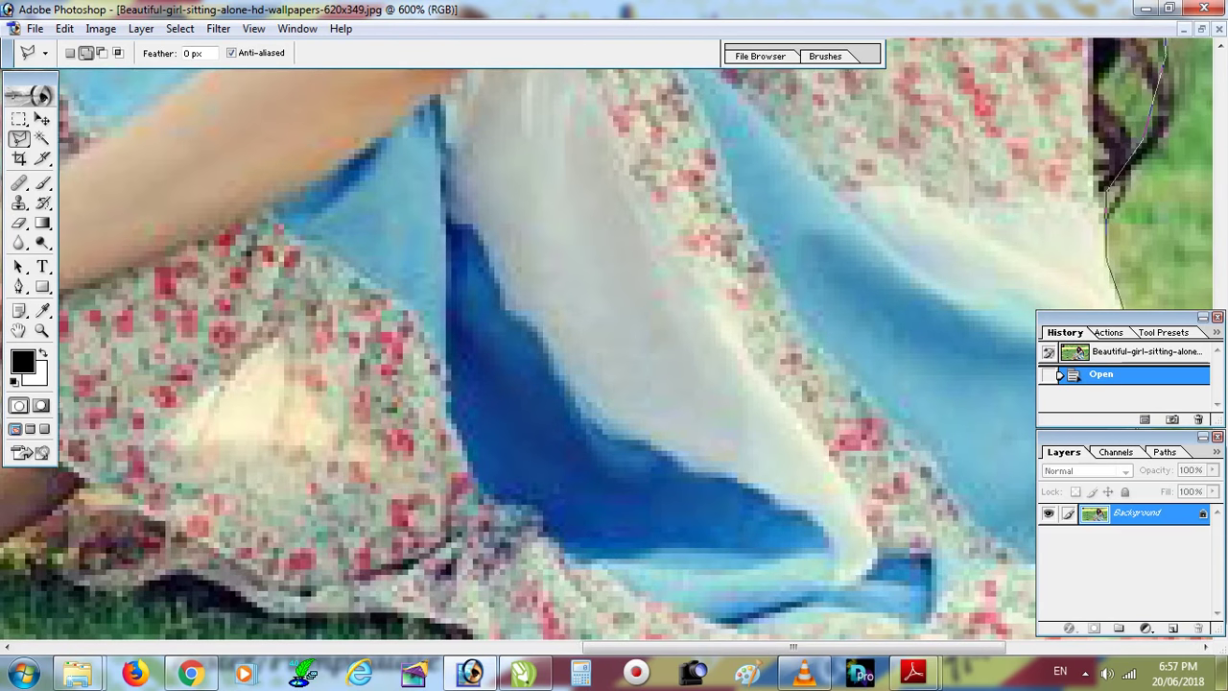
scroll(787, 603, left, 3)
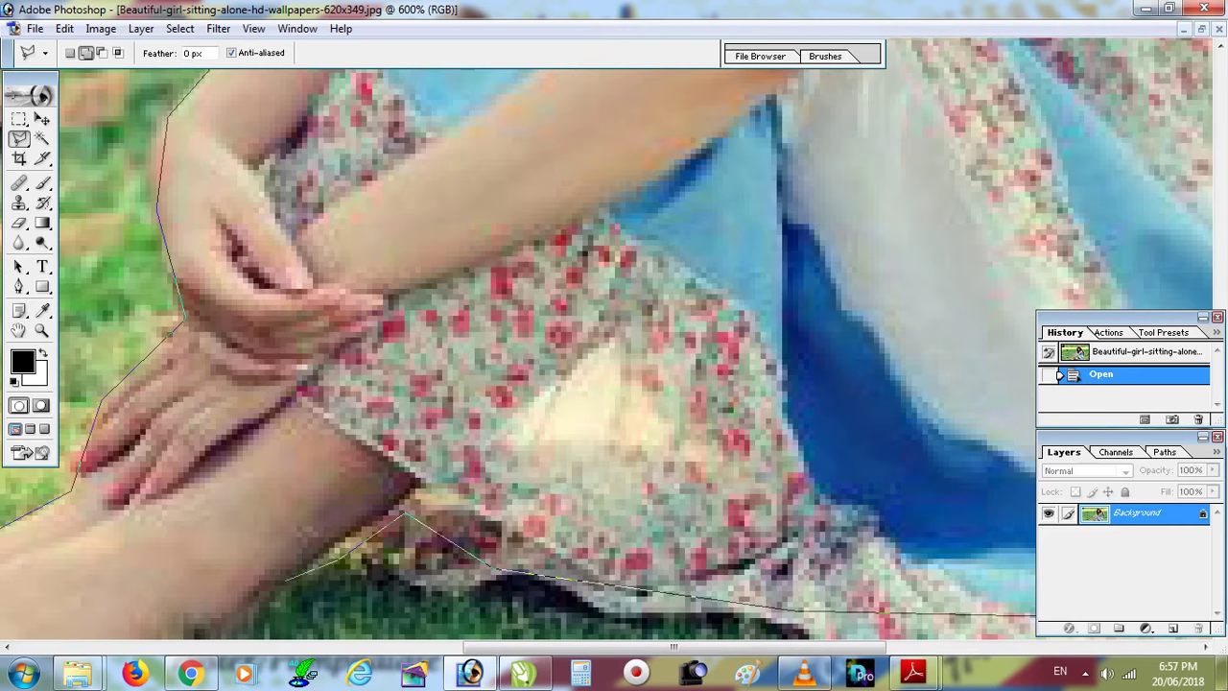
scroll(345, 557, left, 6)
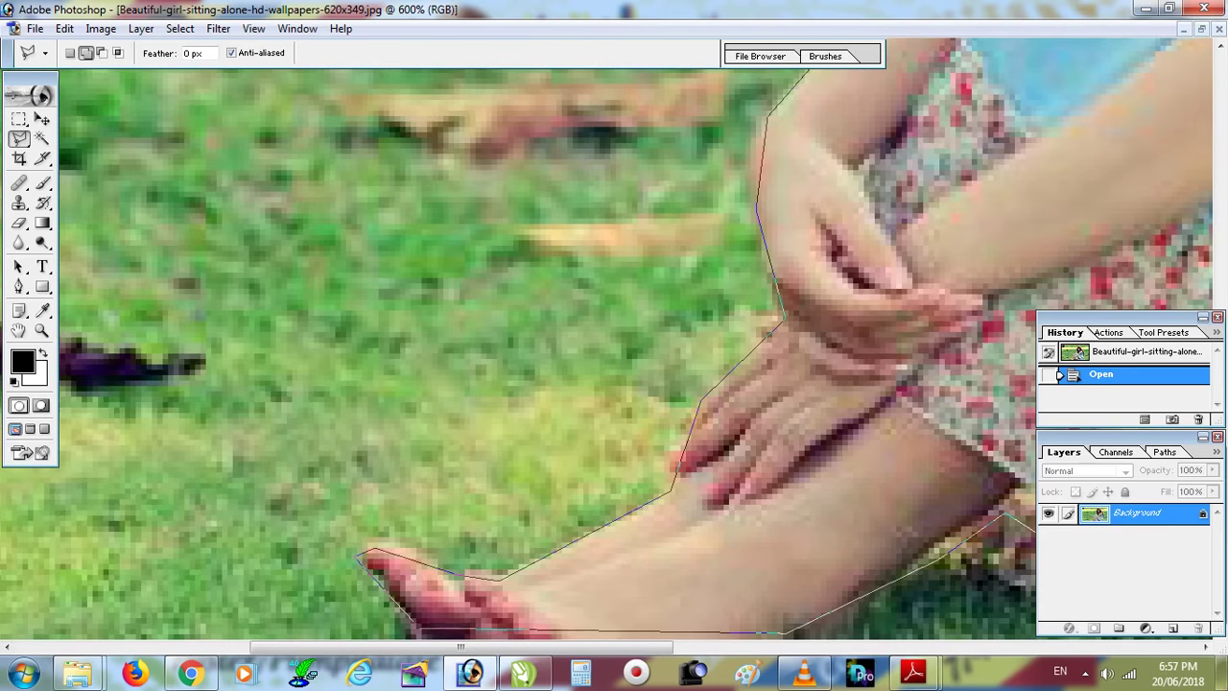
double_click(787, 633)
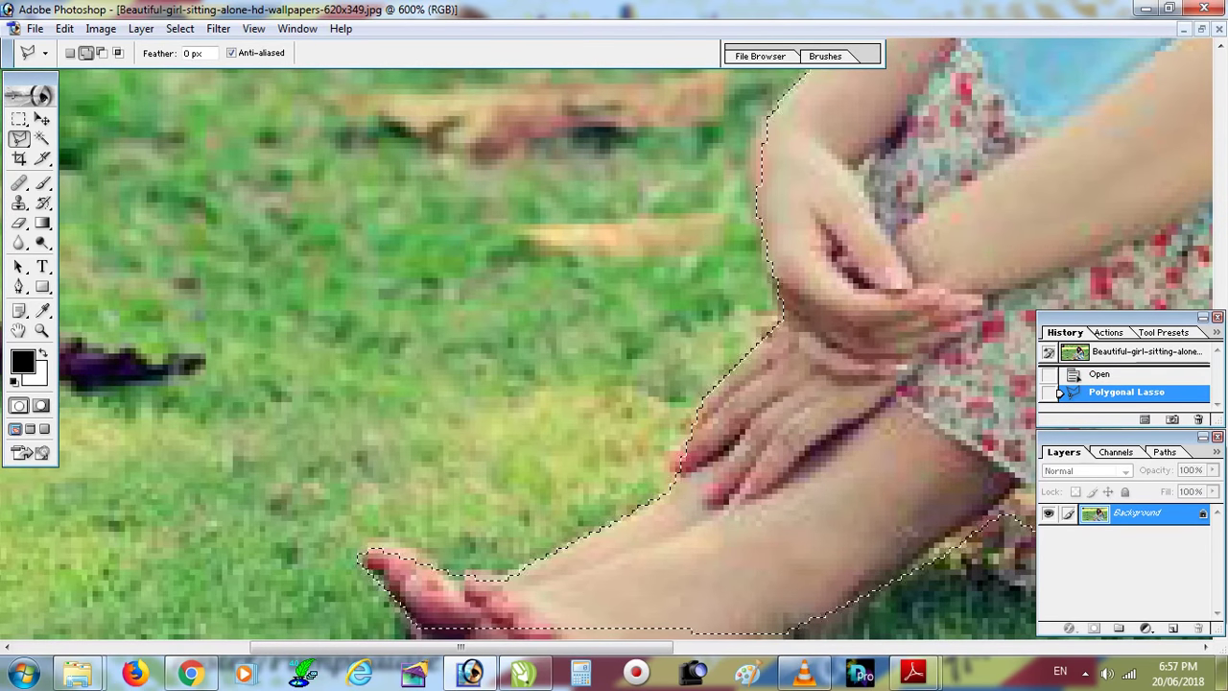
key(ctrl+j)
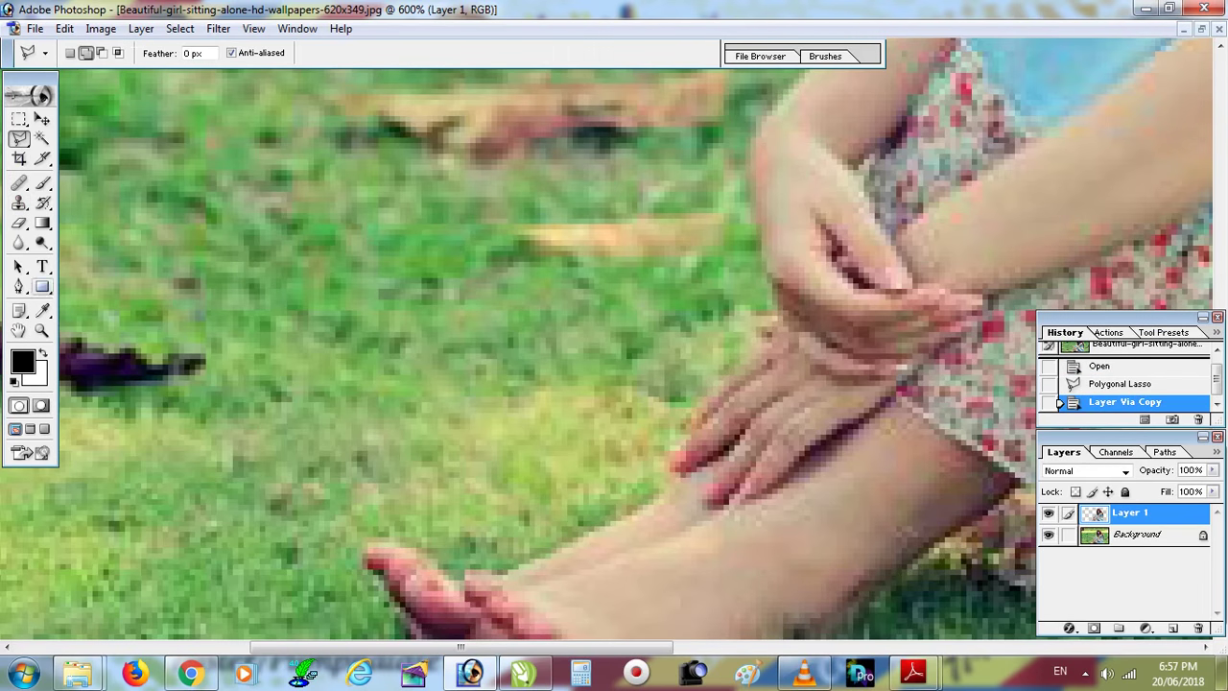
Add a text box over the grass reading 'ctrl+J'.
click(42, 266)
drag(131, 201, 802, 379)
text(X)
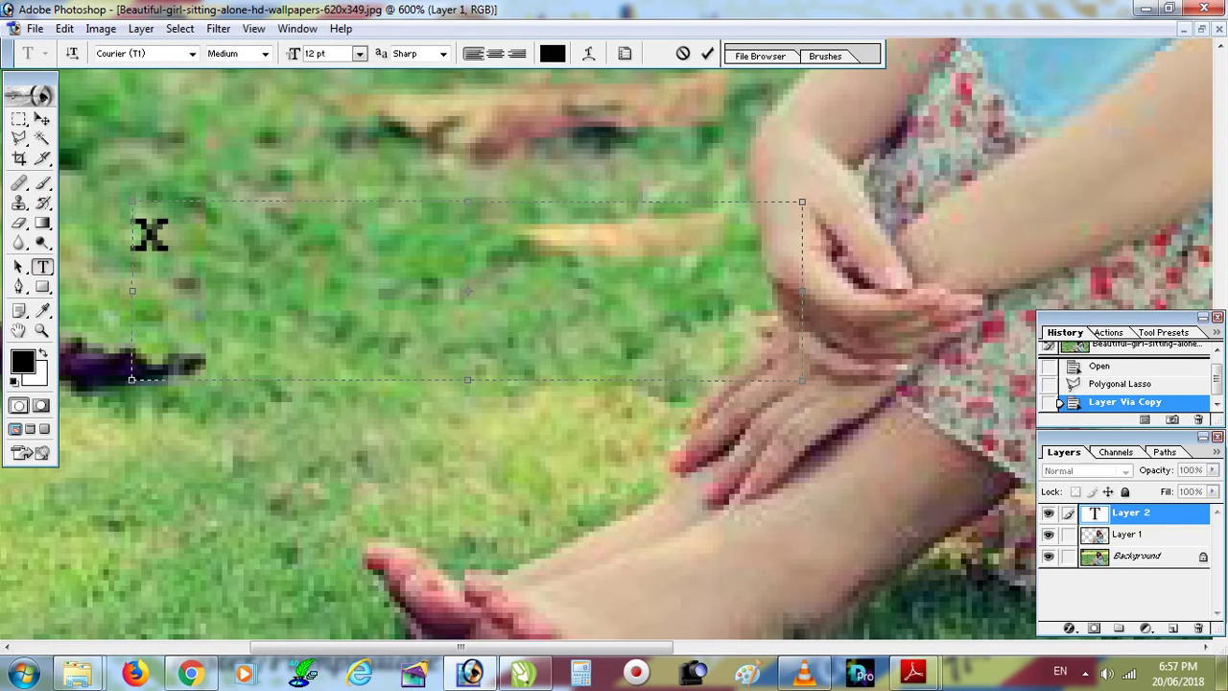
key(BackSpace)
text(ct)
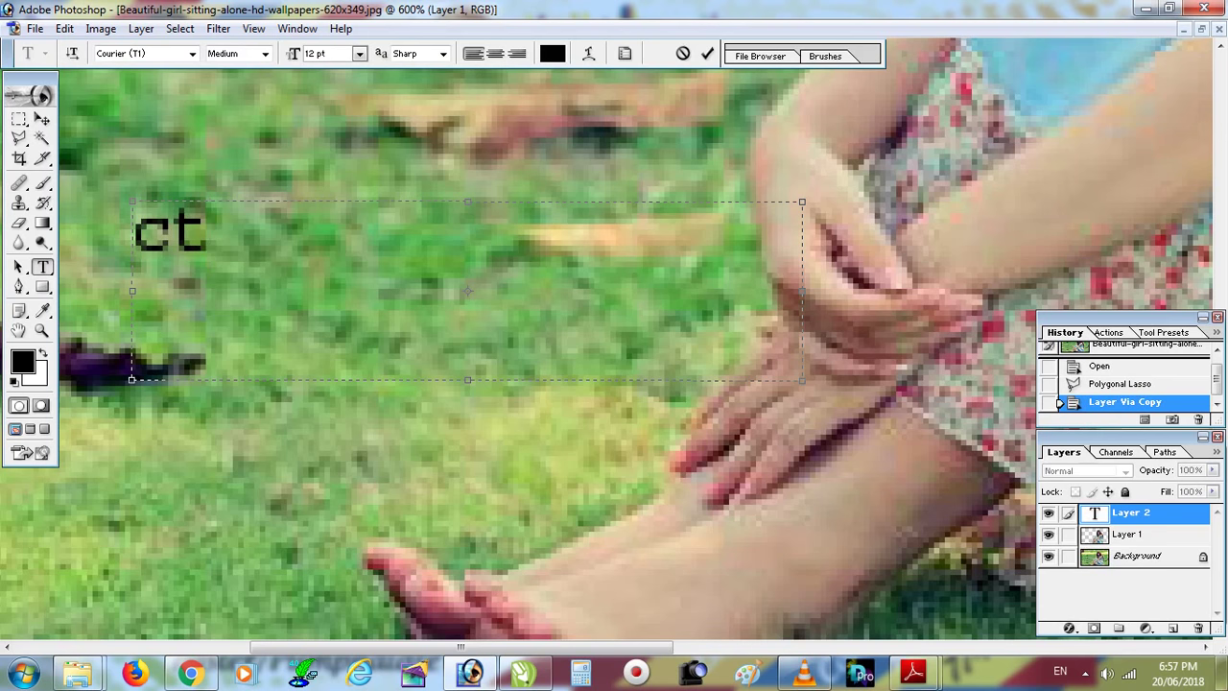
text(rl+)
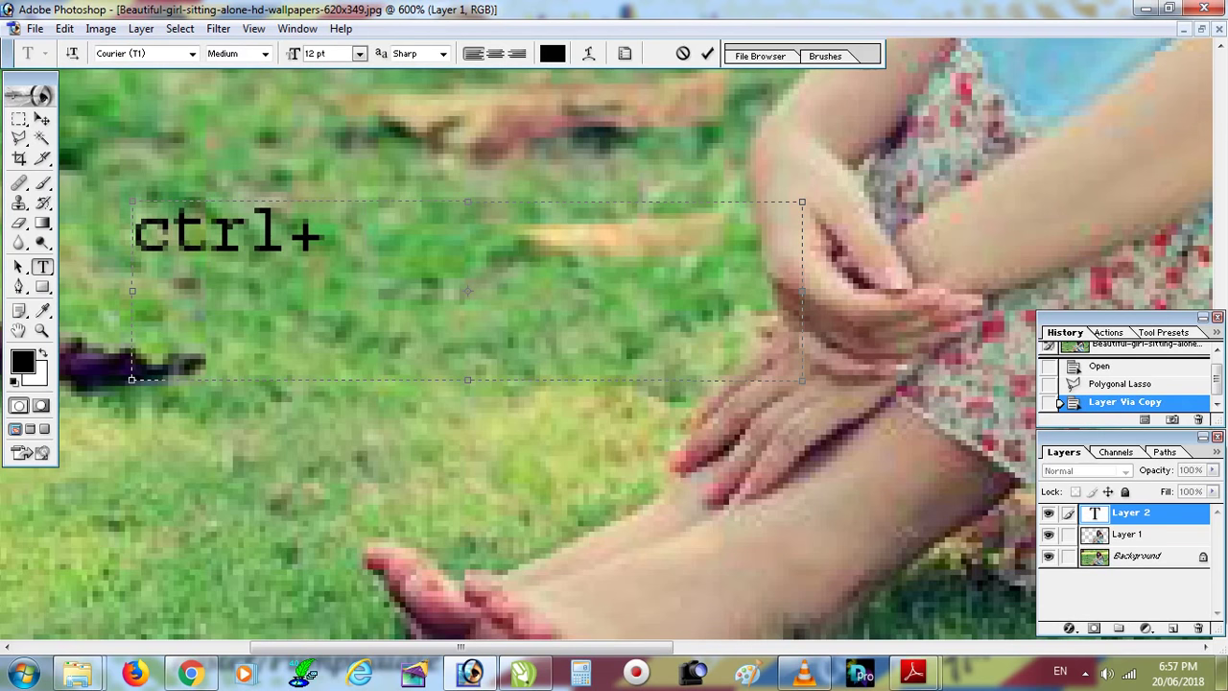
text(j)
key(BackSpace)
text(J)
key(ctrl+Return)
Nudge the text layer slightly up and to the right.
key(v)
key(Right)
key(Right)
key(Up)
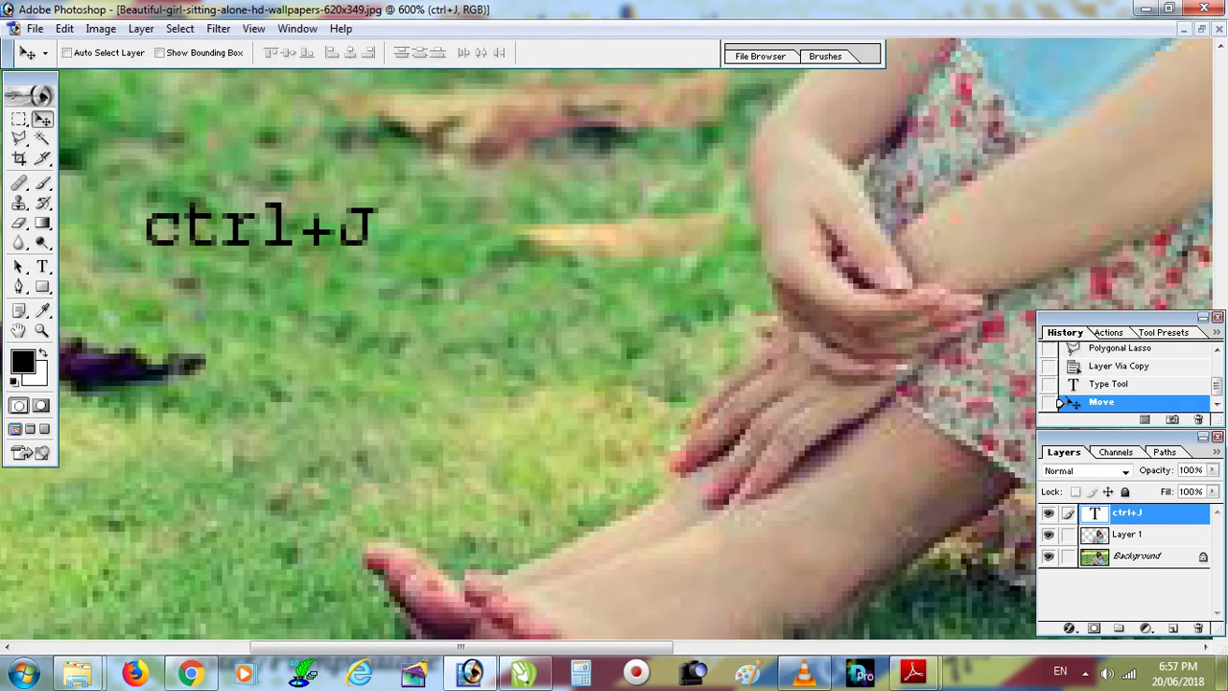
click(42, 266)
Change the ctrl+J text to the Army font.
click(259, 227)
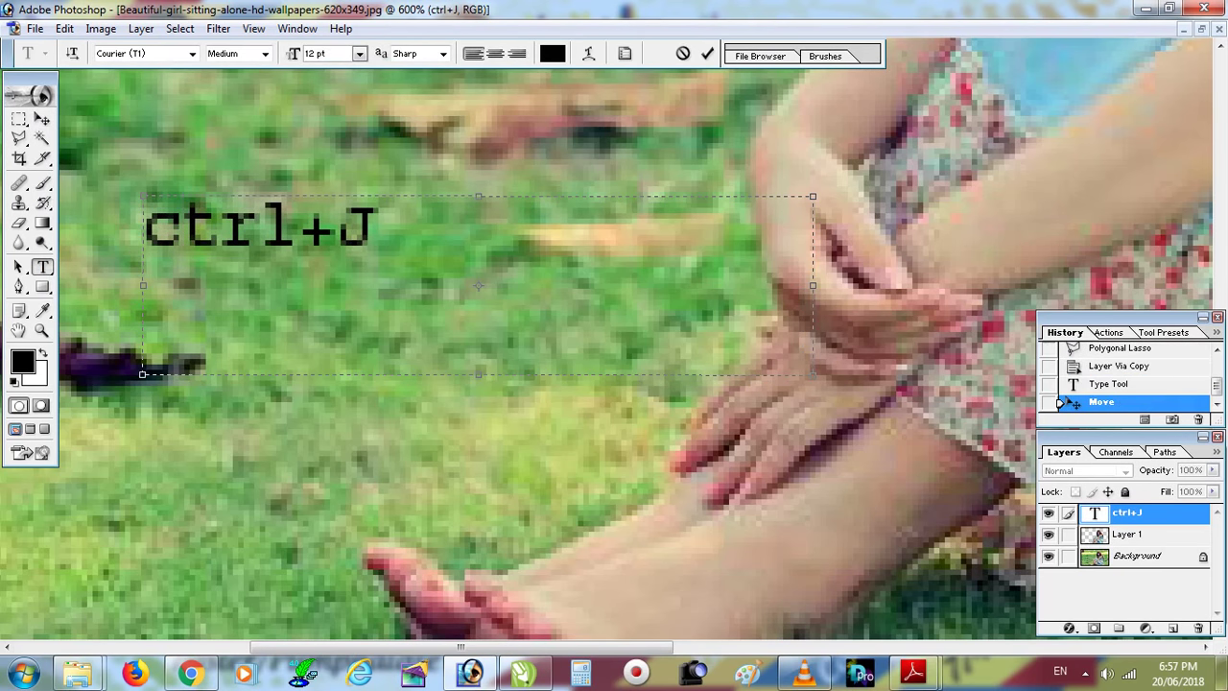
key(ctrl+a)
click(192, 53)
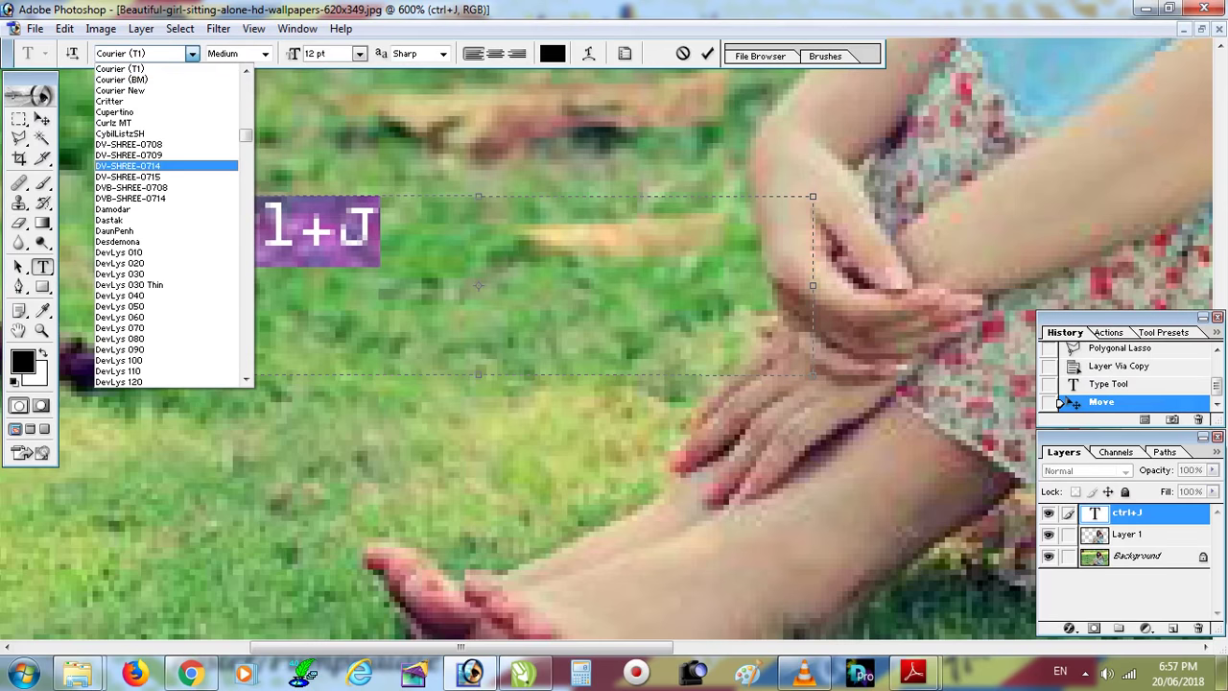
scroll(165, 246, up, 6)
scroll(165, 226, up, 5)
scroll(165, 226, up, 10)
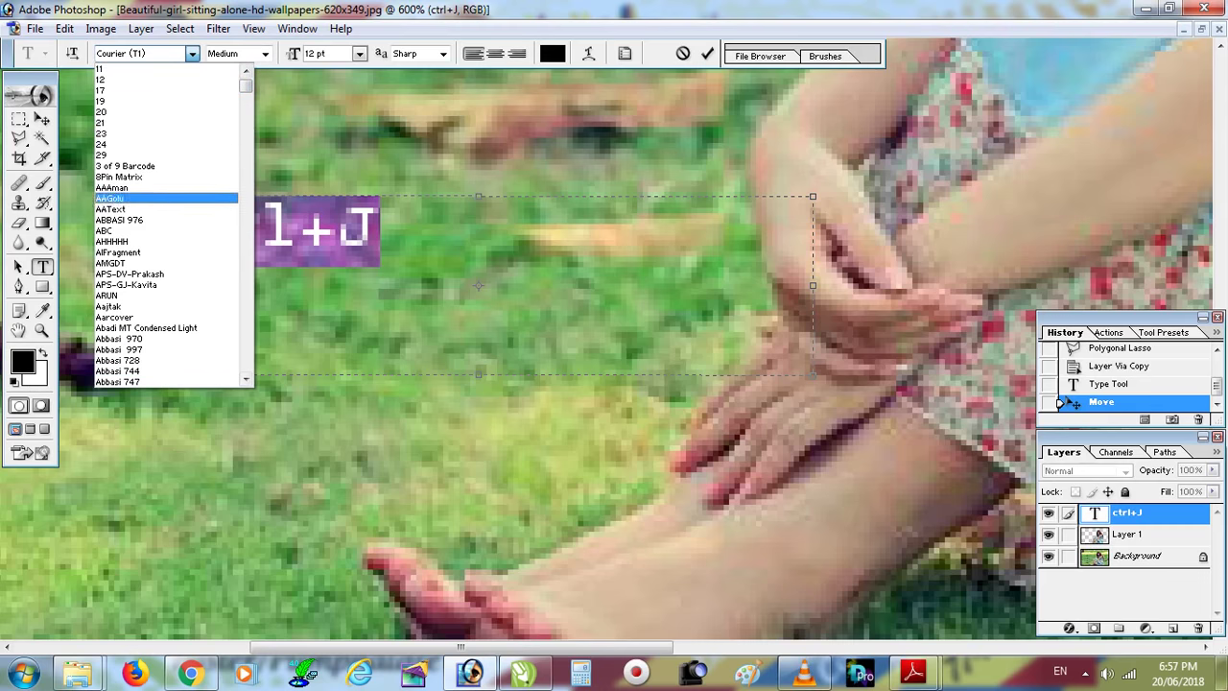
scroll(165, 226, down, 3)
scroll(165, 226, down, 5)
scroll(165, 226, down, 5)
scroll(165, 226, down, 5)
scroll(165, 226, down, 6)
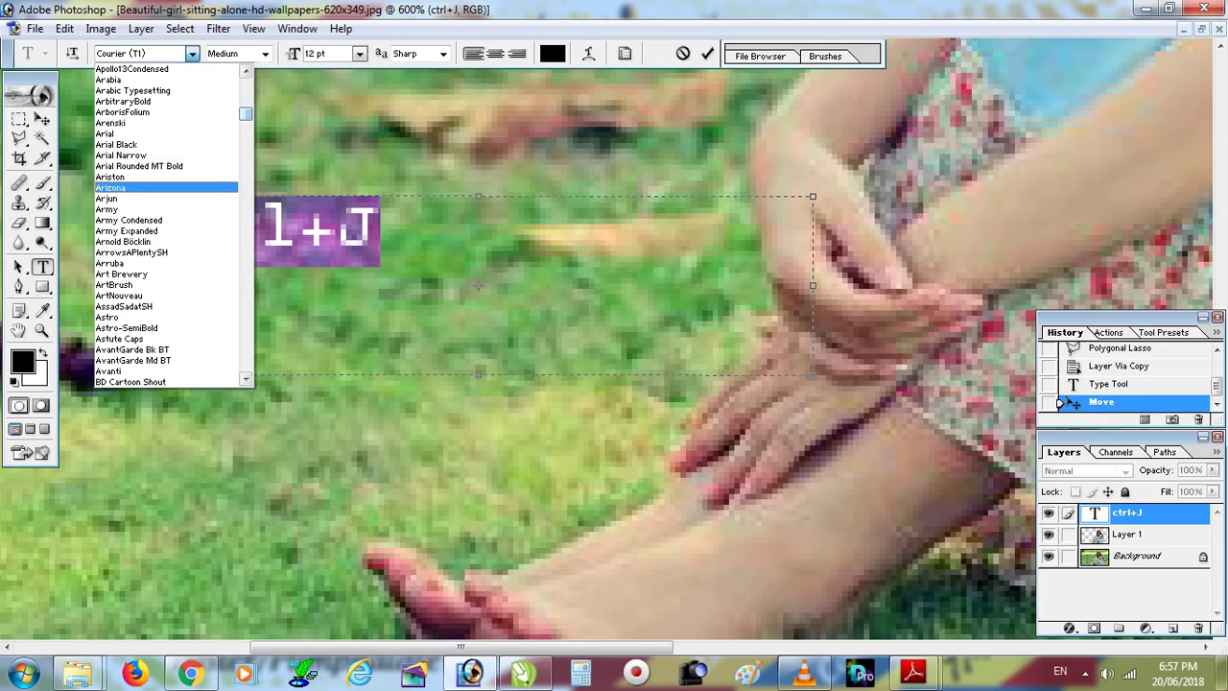
click(134, 208)
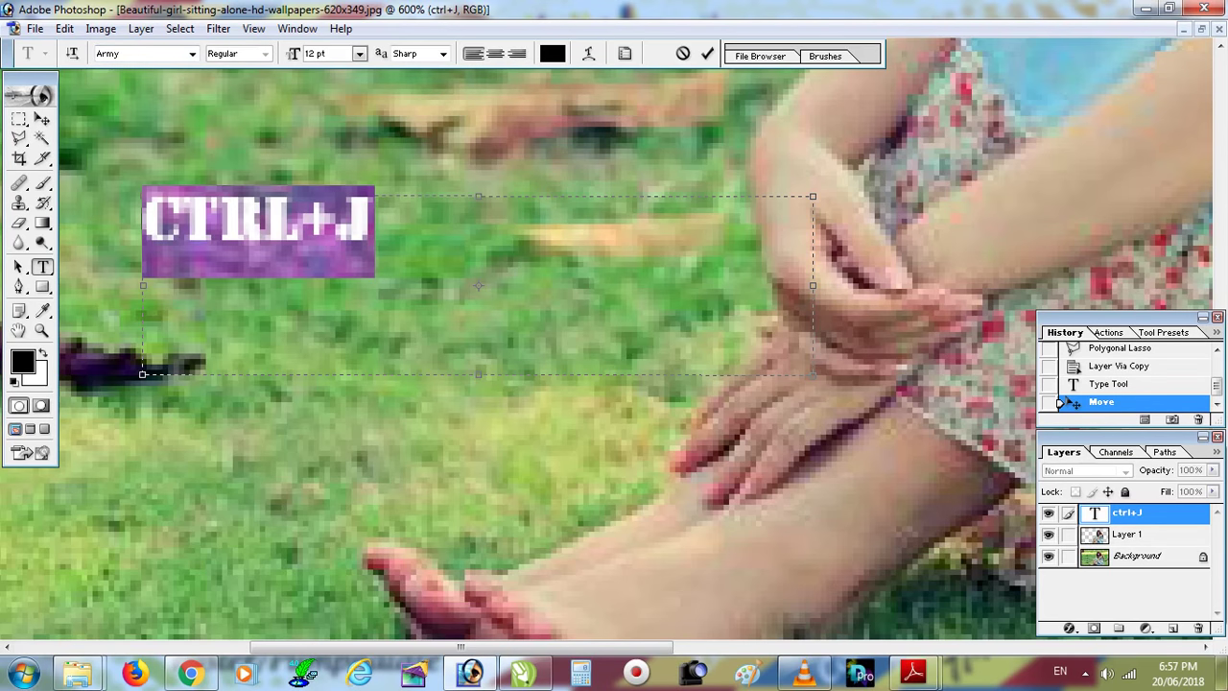
Move the text slightly lower, hide the grass Background layer, and zoom out.
click(42, 119)
drag(259, 219, 259, 246)
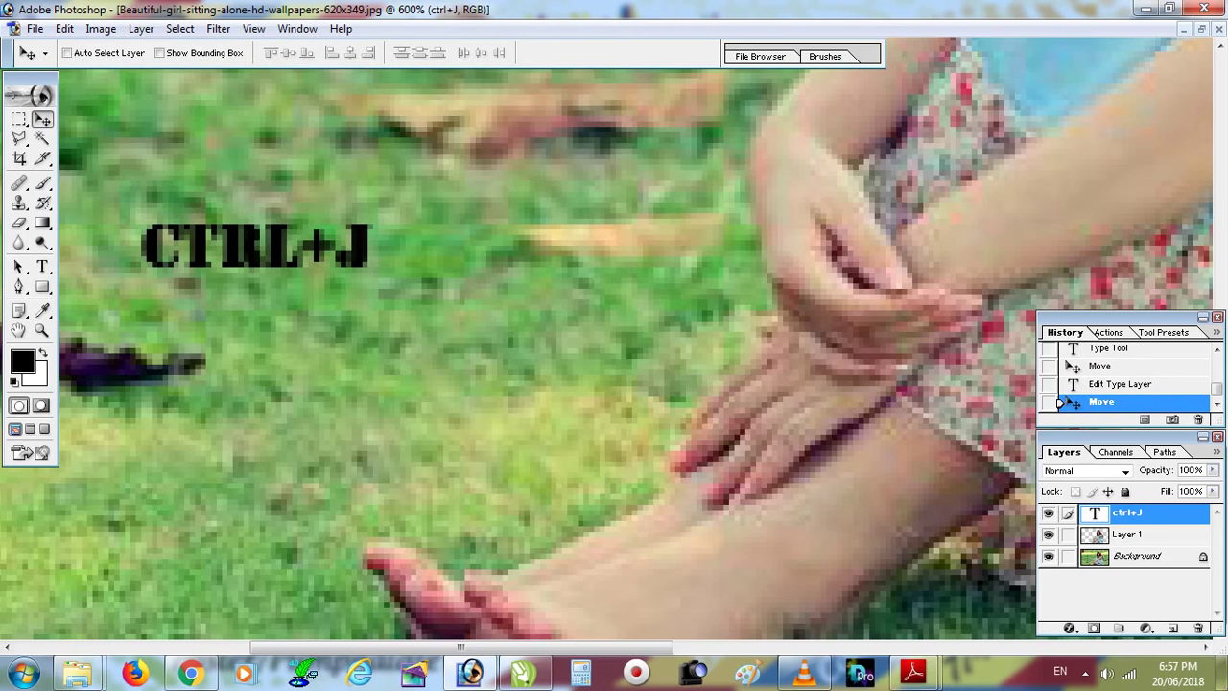
click(1049, 556)
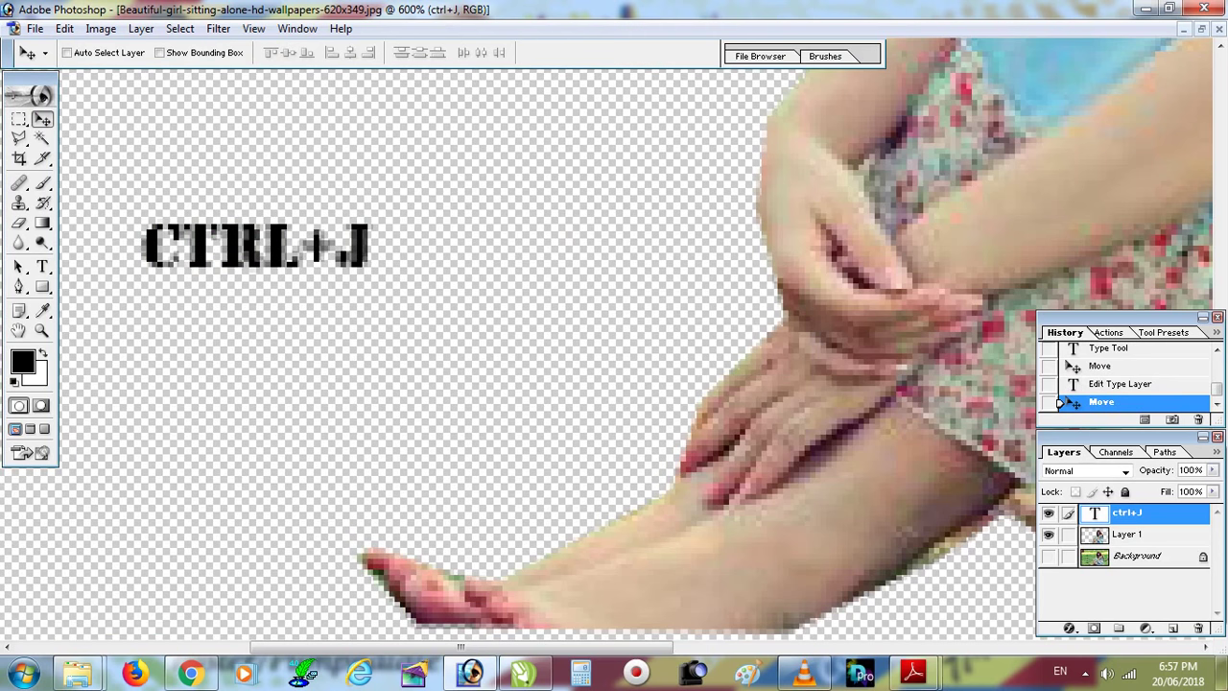
key(ctrl+minus)
key(ctrl+minus)
key(ctrl+minus)
key(ctrl+minus)
key(ctrl+minus)
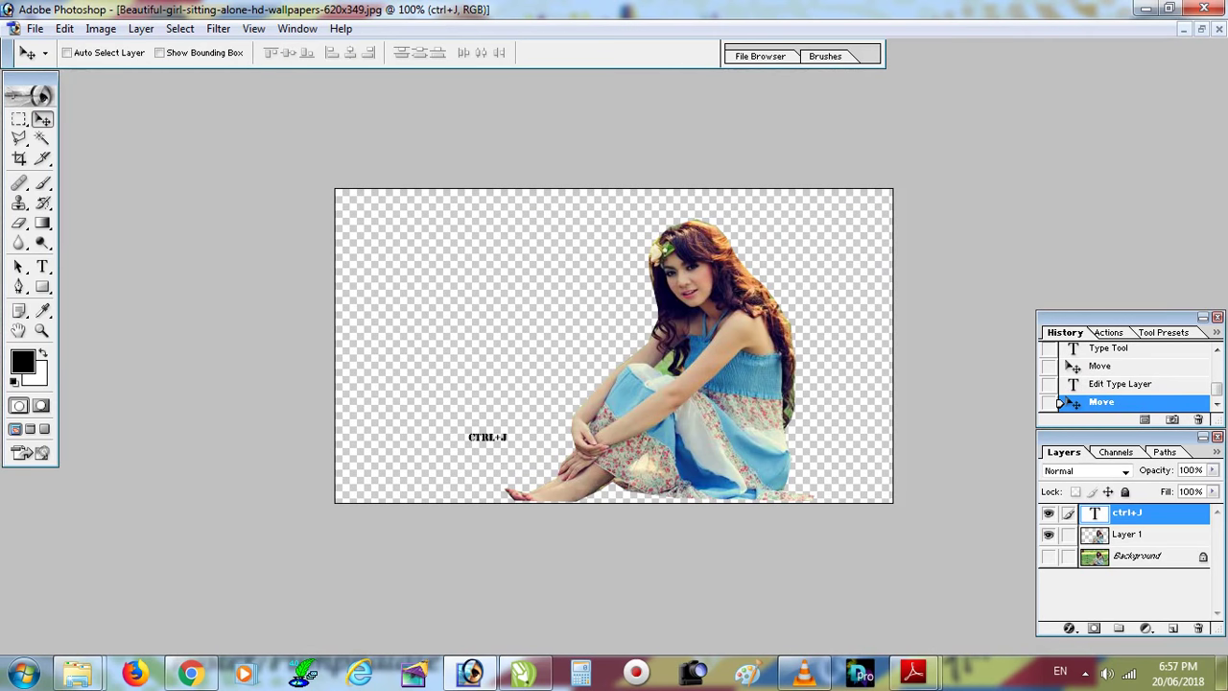
Restore the photo window to floating size and start a new document.
click(1200, 29)
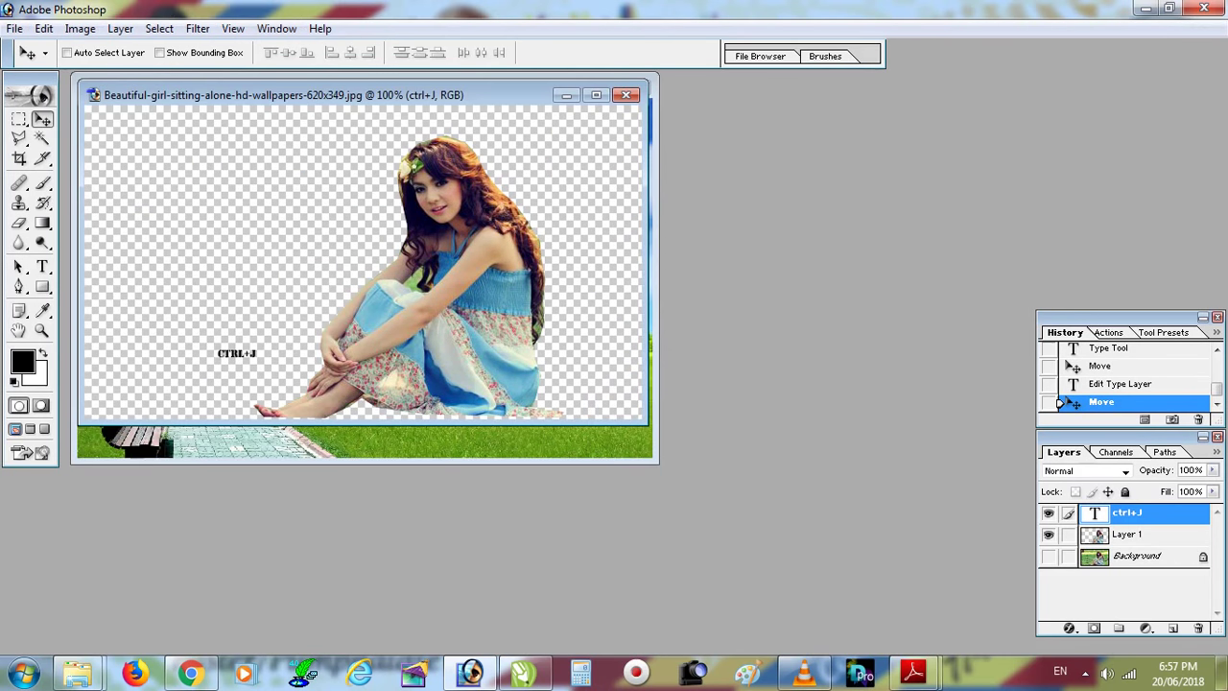
click(14, 27)
click(33, 46)
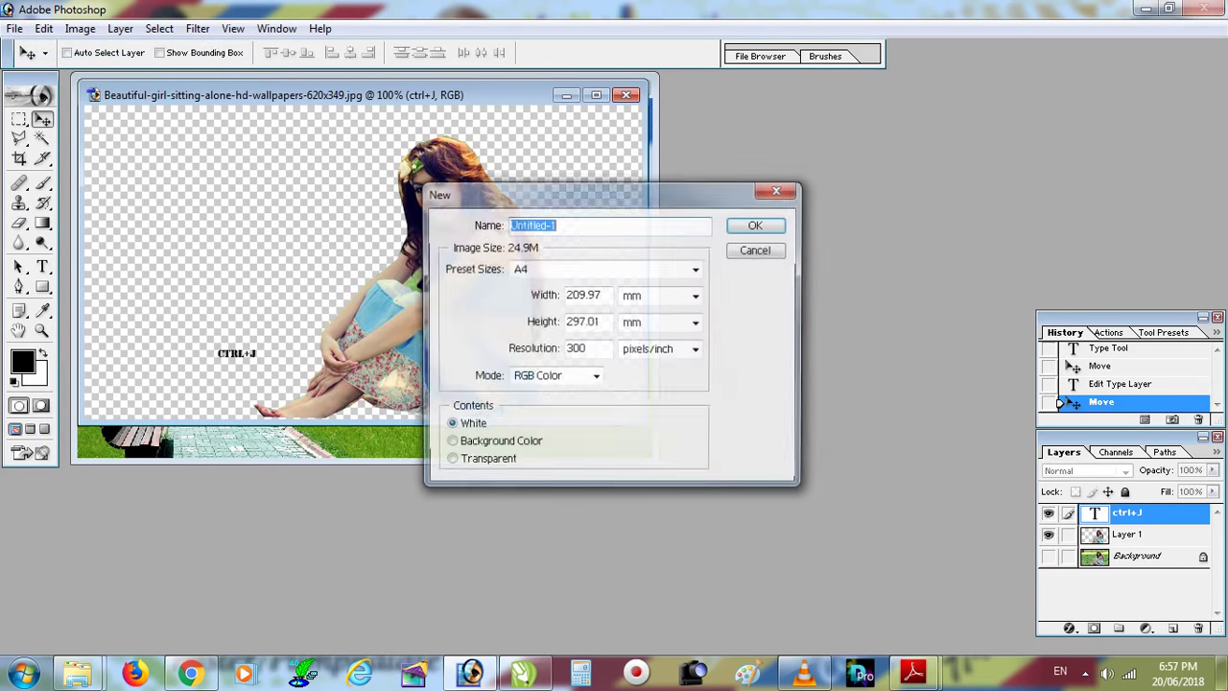
Discard the blank A4 document and reopen the New document dialog.
key(Return)
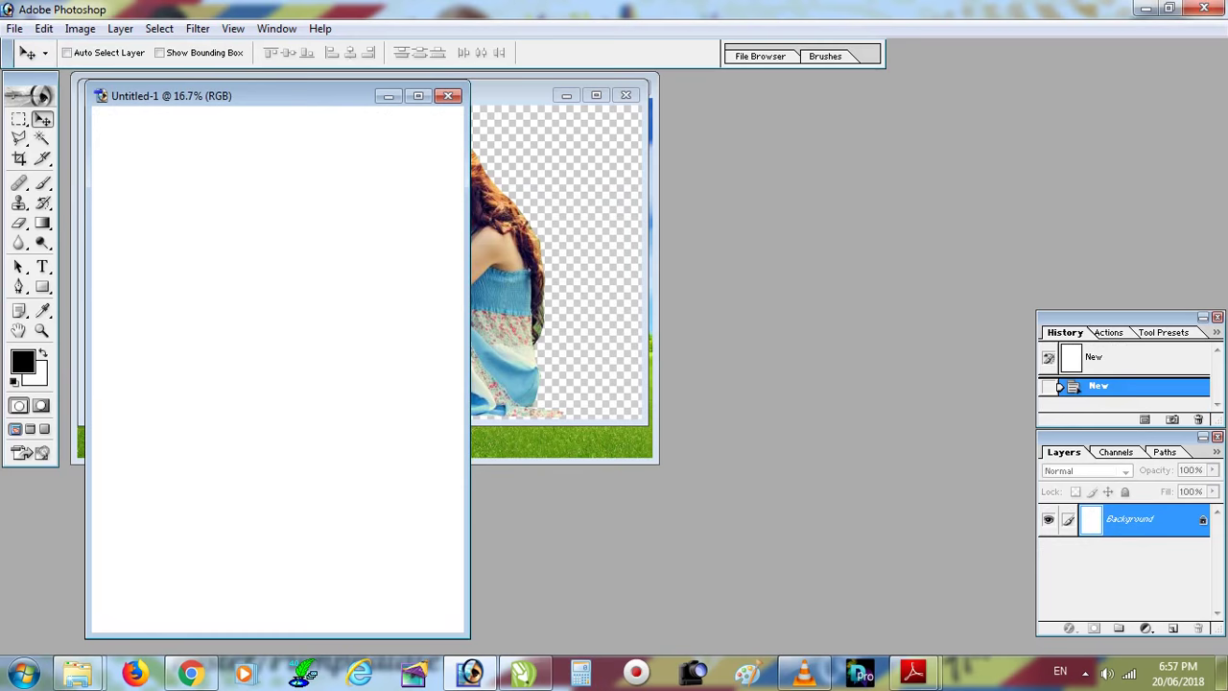
click(447, 95)
click(15, 28)
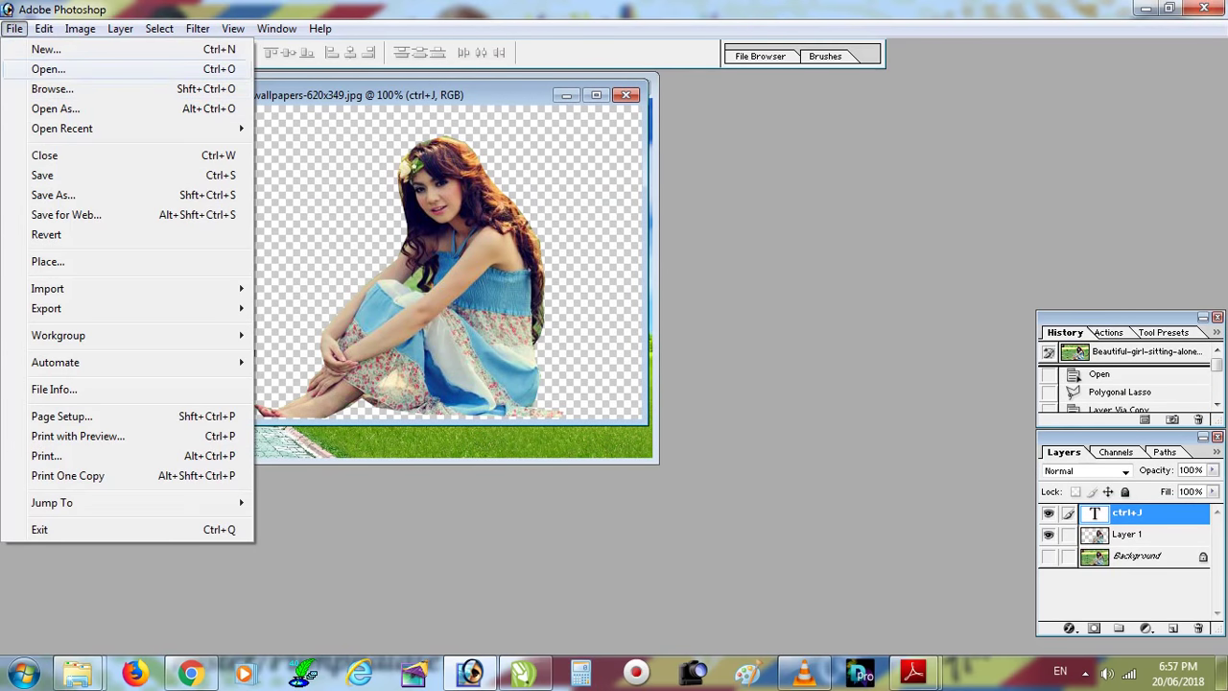
click(45, 49)
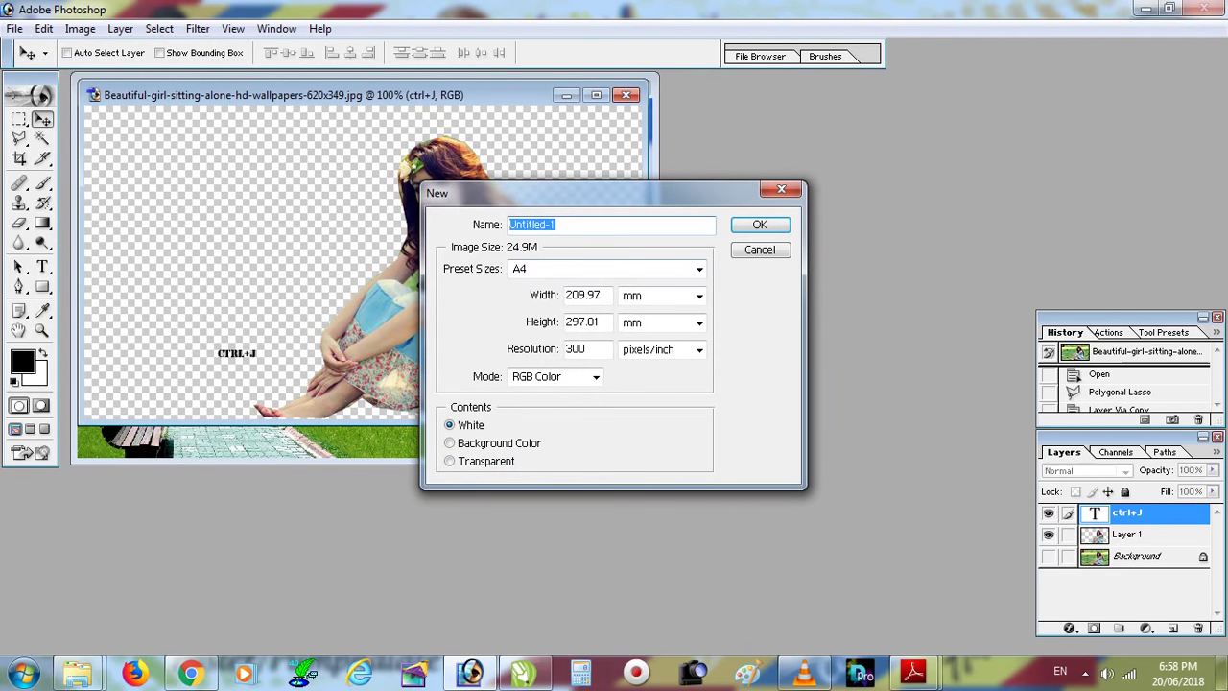
Create a 12 × 8 inch document and place its window beside the girl photo.
key(Tab)
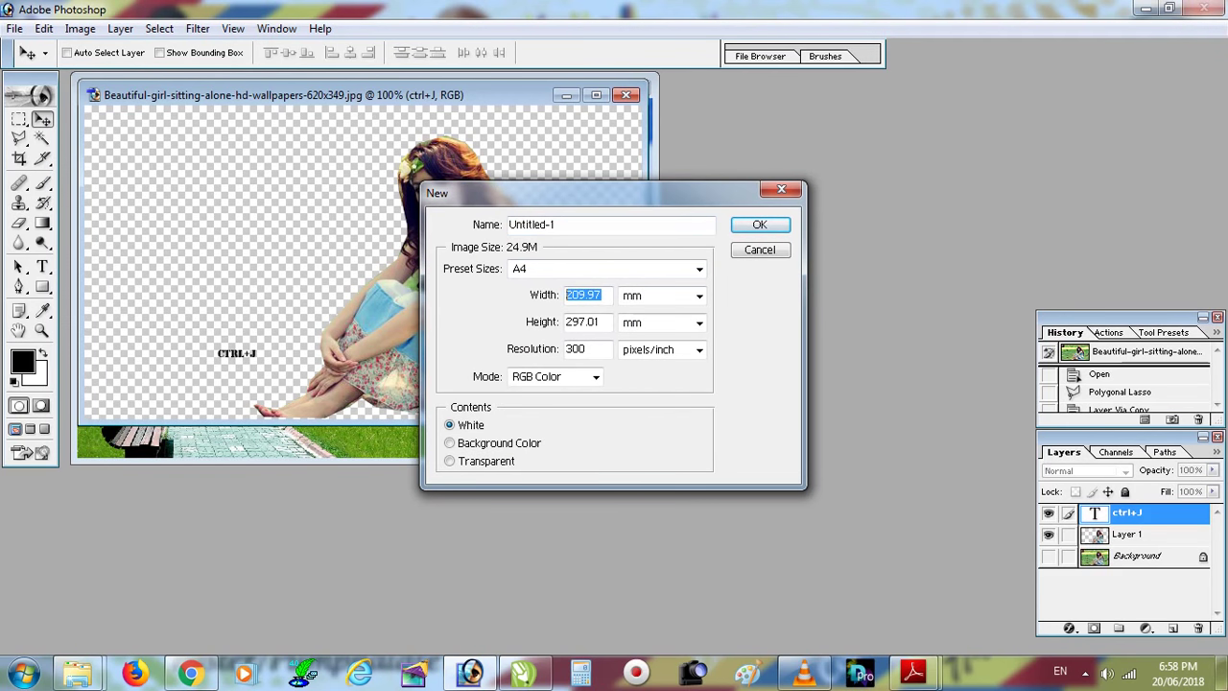
click(699, 296)
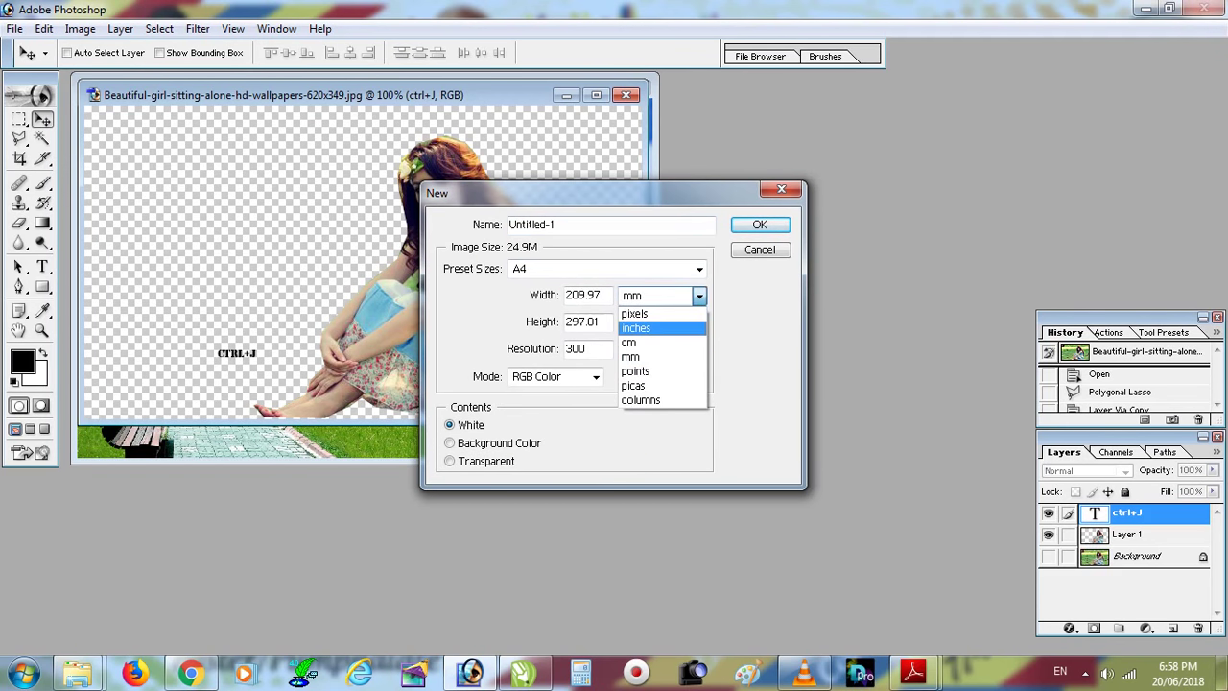
click(636, 328)
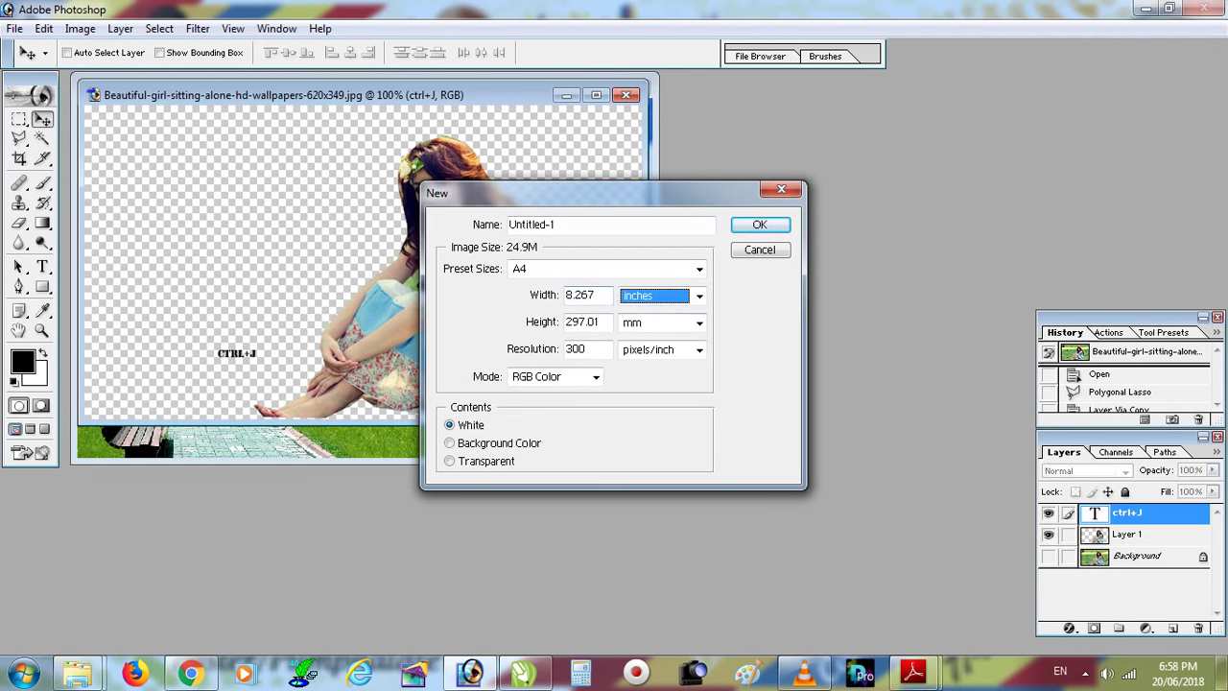
click(700, 322)
click(636, 353)
text(12)
key(Tab)
key(Tab)
text(8)
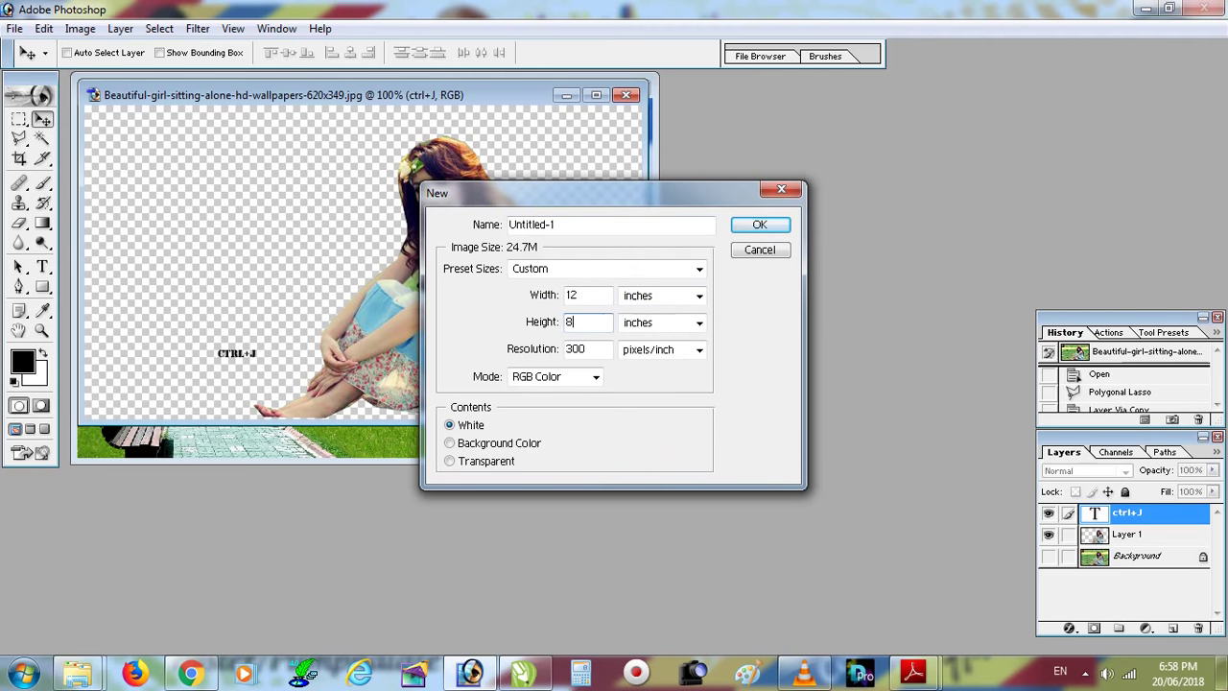
key(Return)
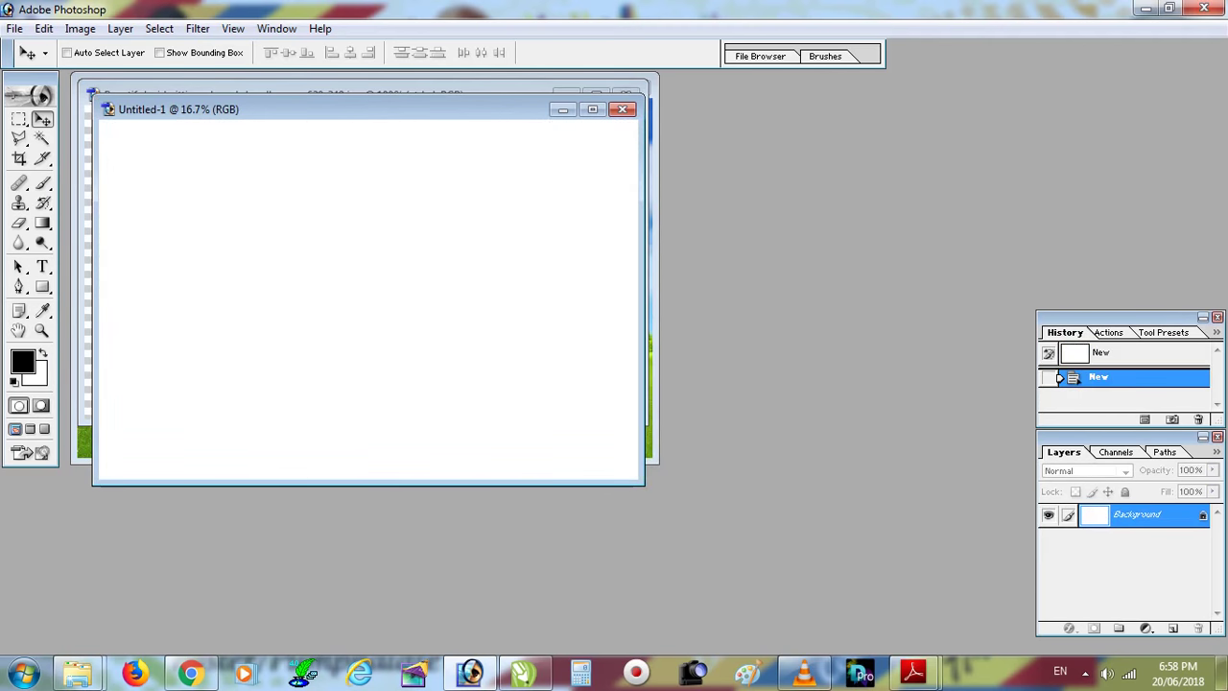
drag(288, 110, 645, 192)
click(240, 239)
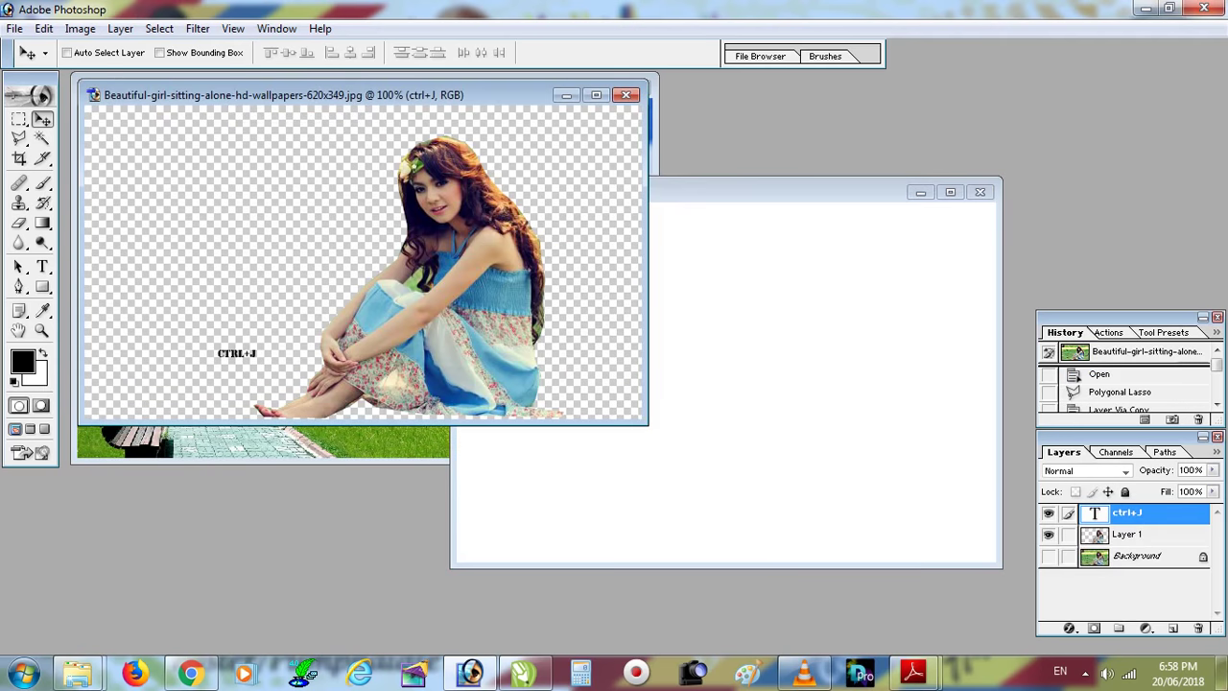
Copy the girl's cut-out layer into the new document, undoing a wrong first drag.
drag(336, 288, 733, 376)
key(ctrl+z)
right_click(415, 231)
click(470, 245)
drag(422, 288, 775, 383)
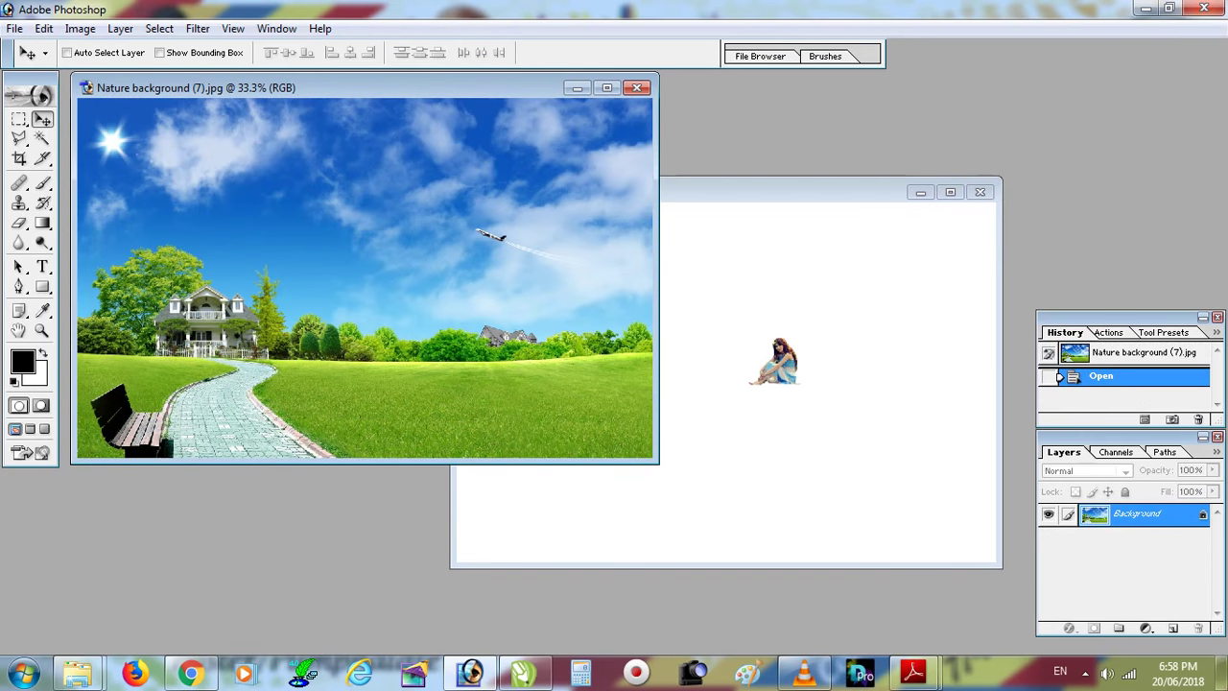
Bring in the landscape, hide the white Background, and send the landscape behind the girl.
mouse_move(365, 279)
mouse_down()
mouse_move(749, 384)
mouse_move(671, 396)
mouse_up()
click(950, 192)
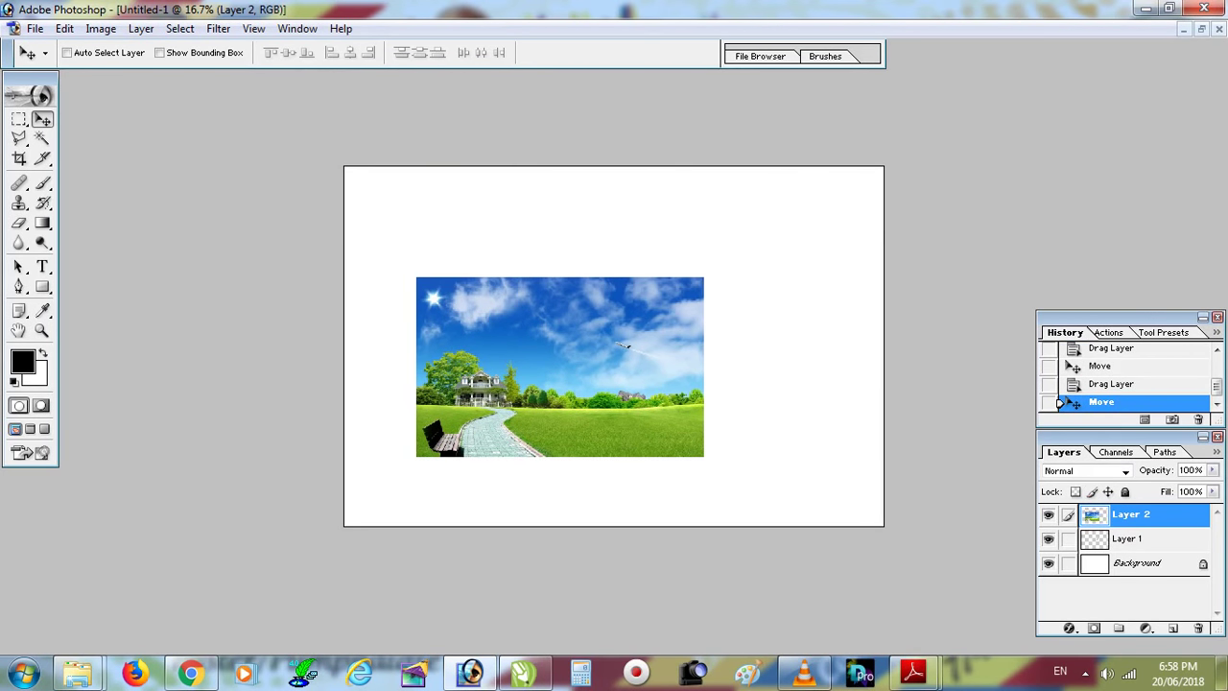
click(1049, 563)
drag(560, 365, 590, 348)
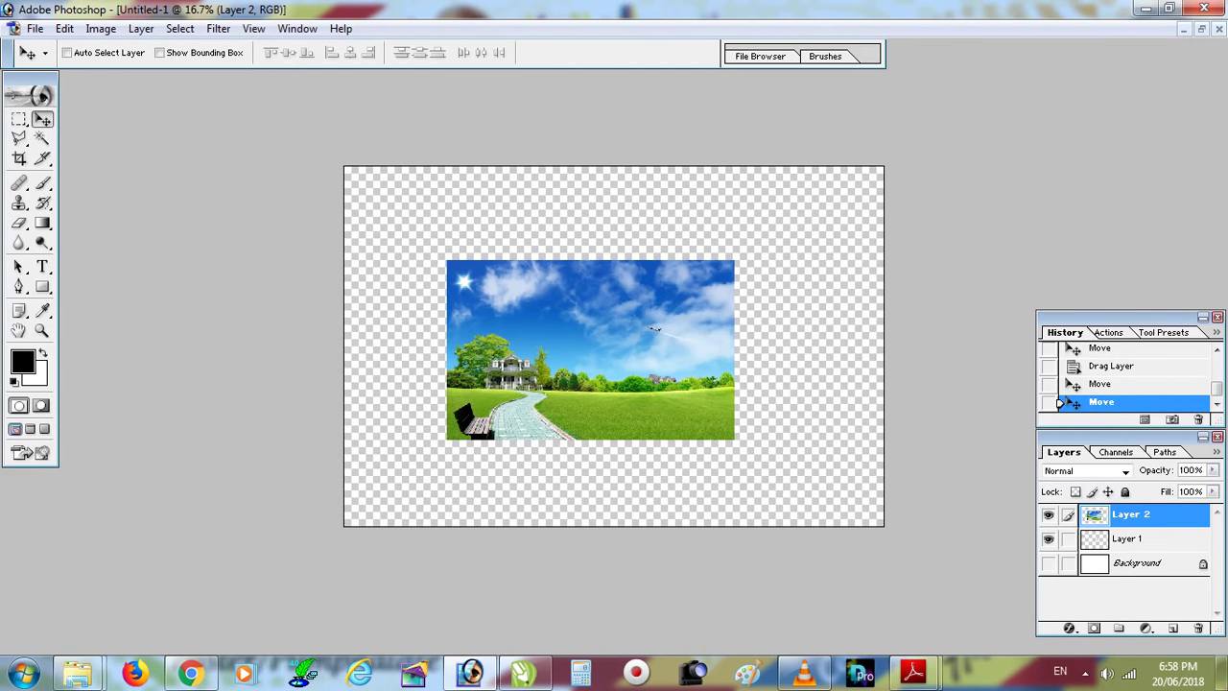
key(ctrl+shift+bracketleft)
Nudge the landscape, then draw a text box with a 20 pt font size.
drag(649, 343, 635, 304)
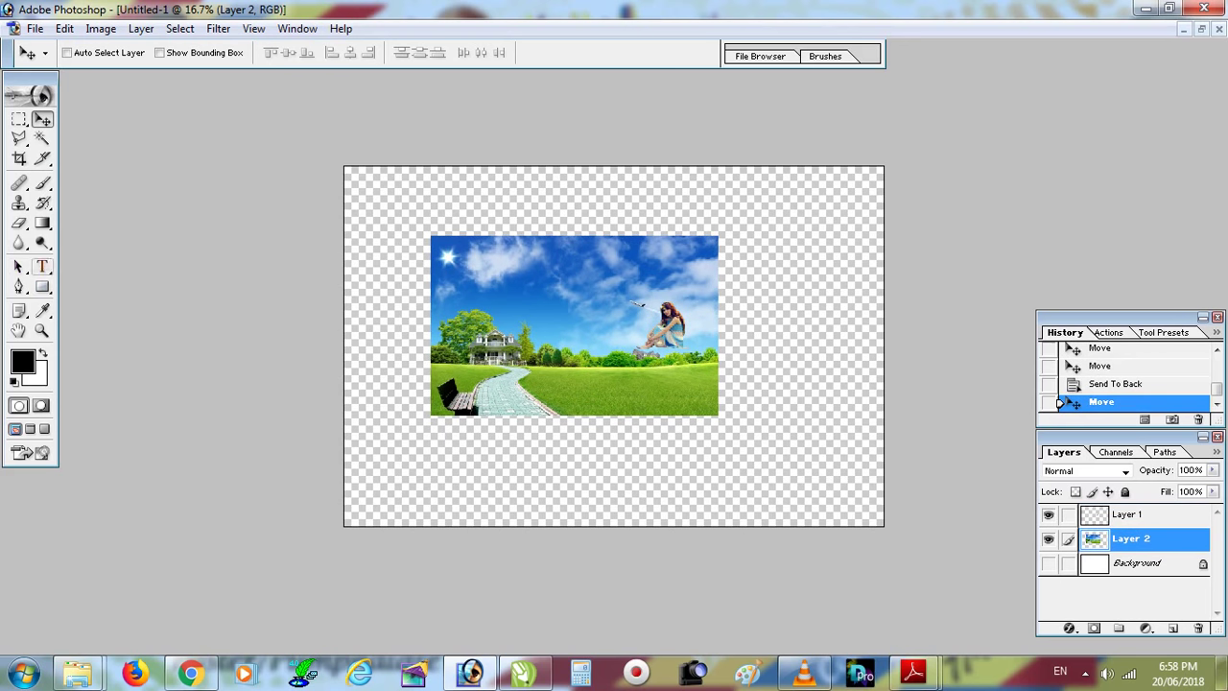
click(42, 266)
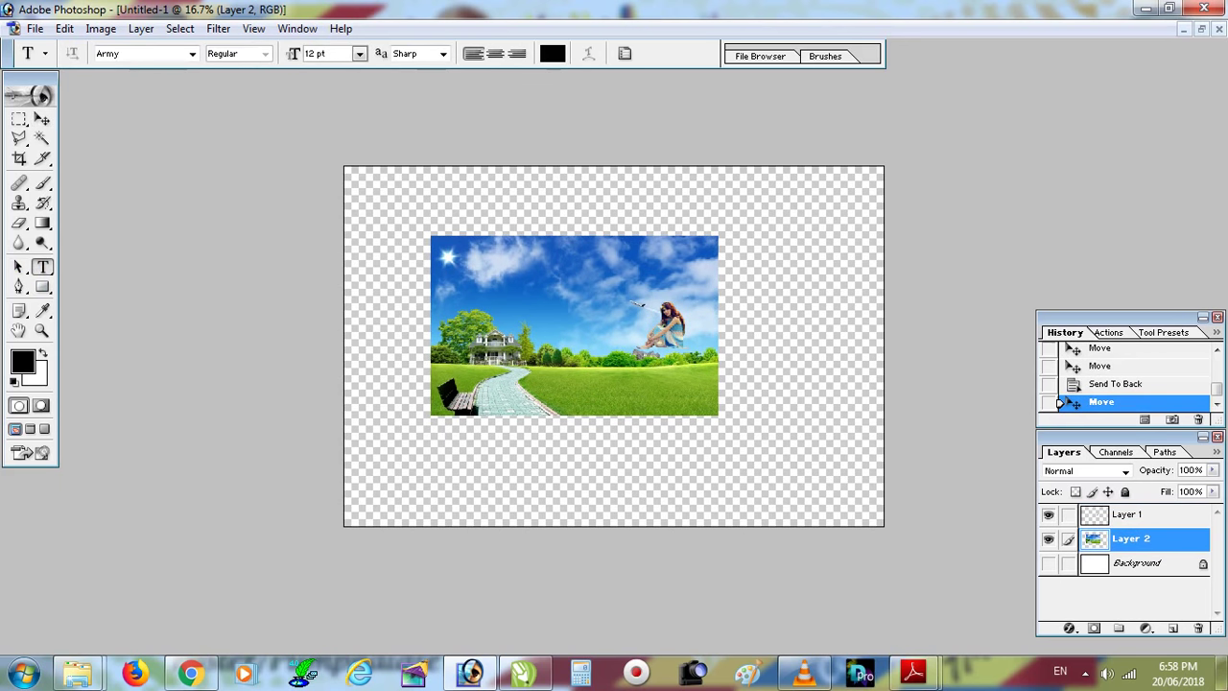
drag(366, 219, 641, 351)
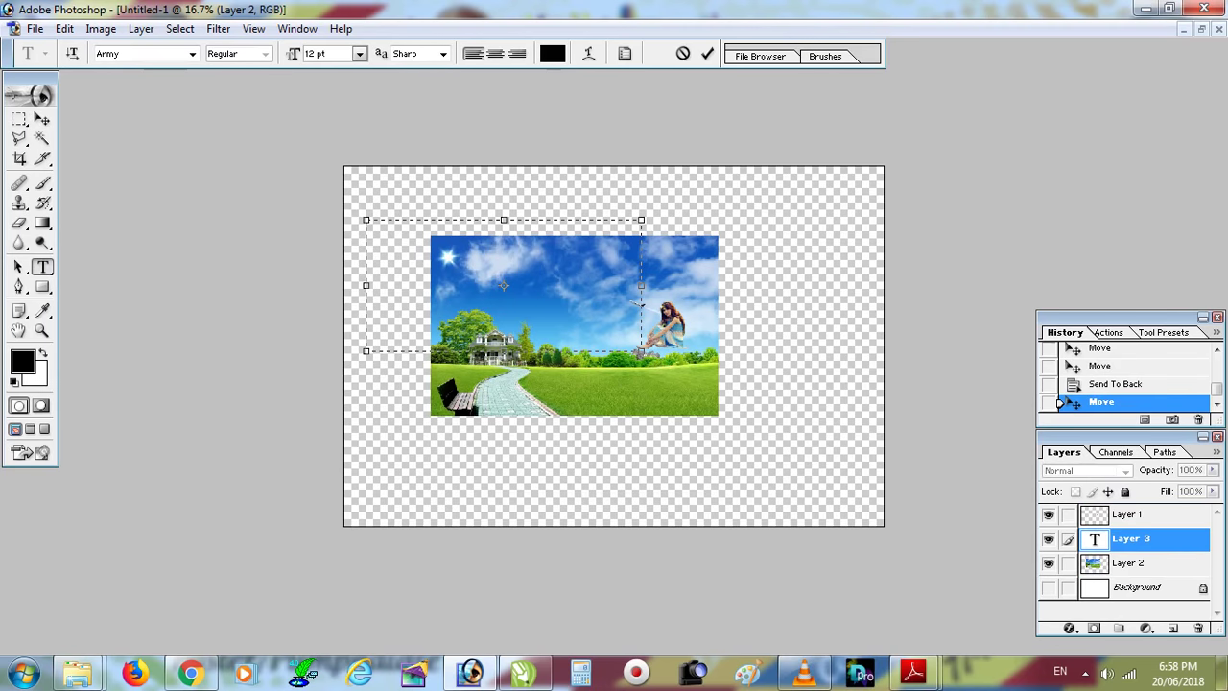
click(443, 54)
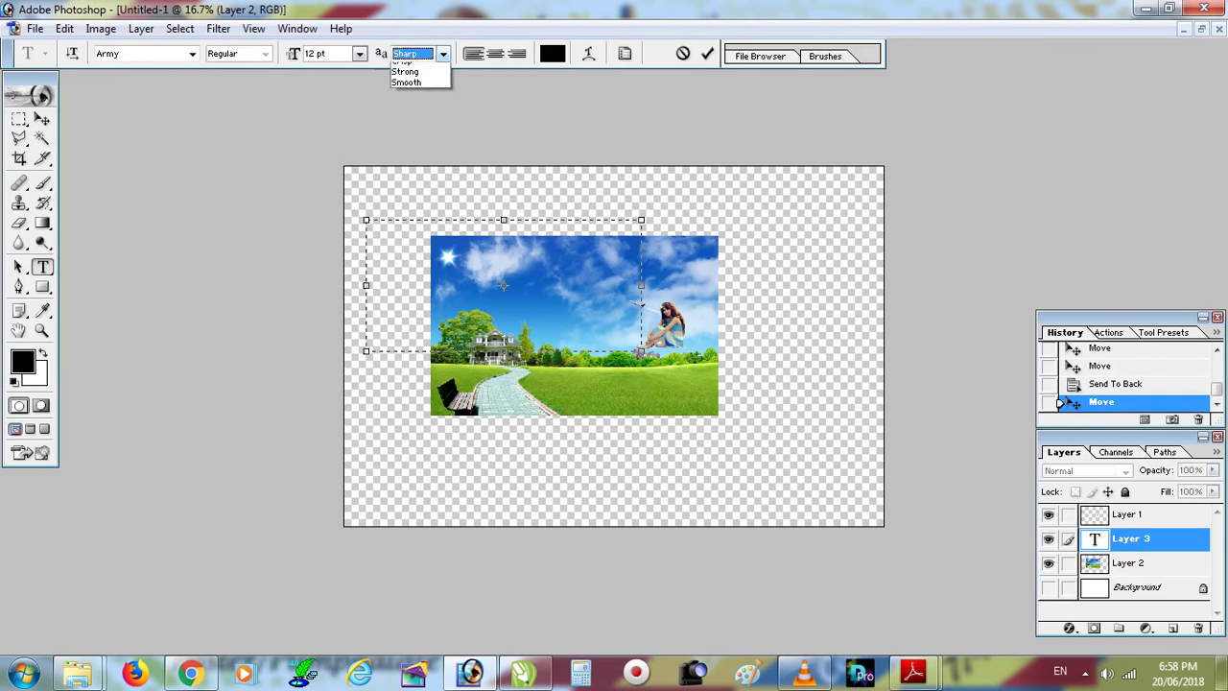
click(403, 79)
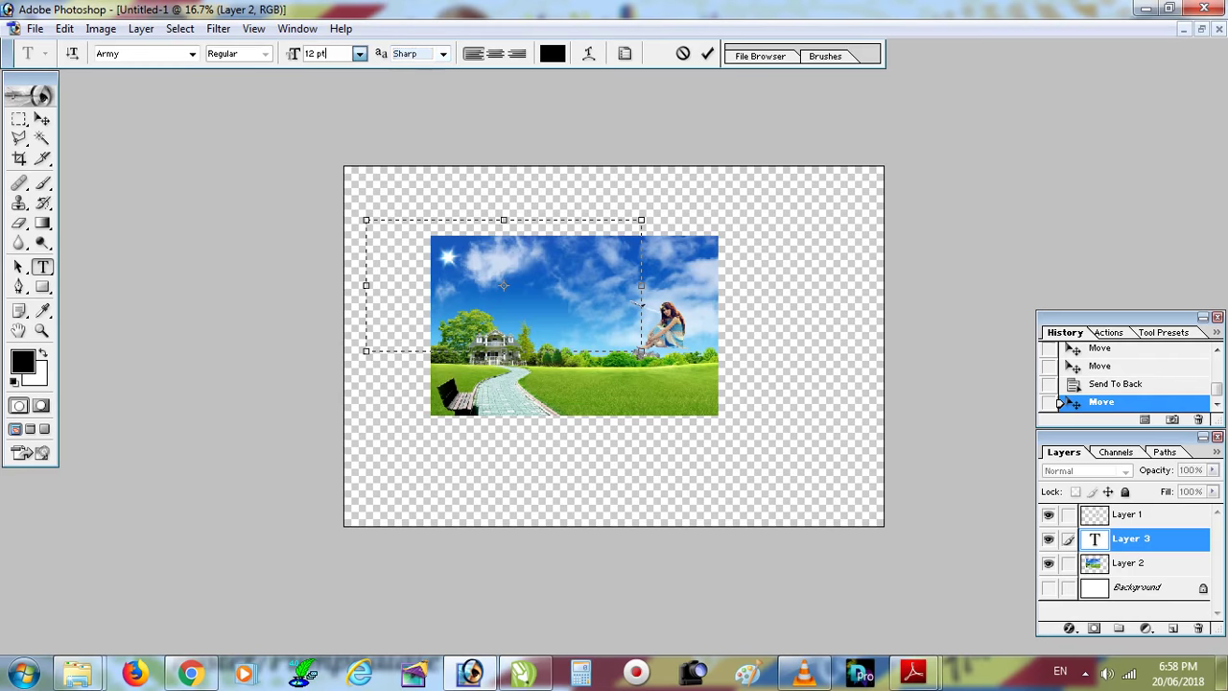
click(359, 54)
click(347, 239)
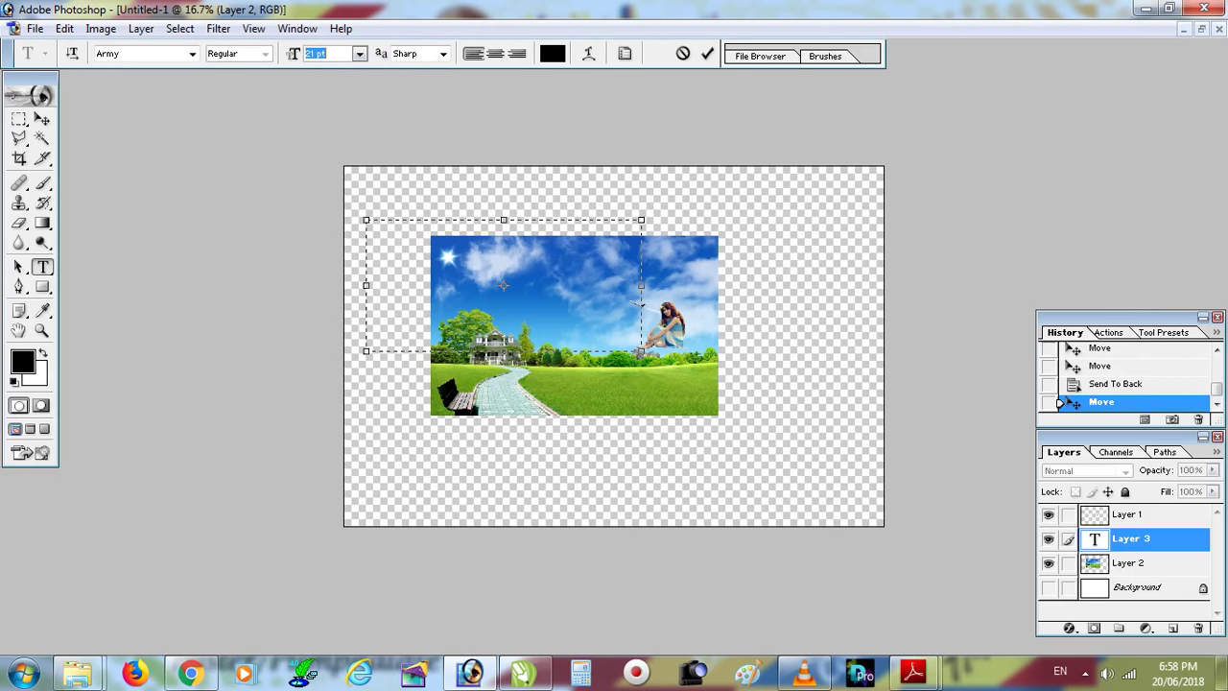
key(Return)
text(CTRL+SHIFT+])
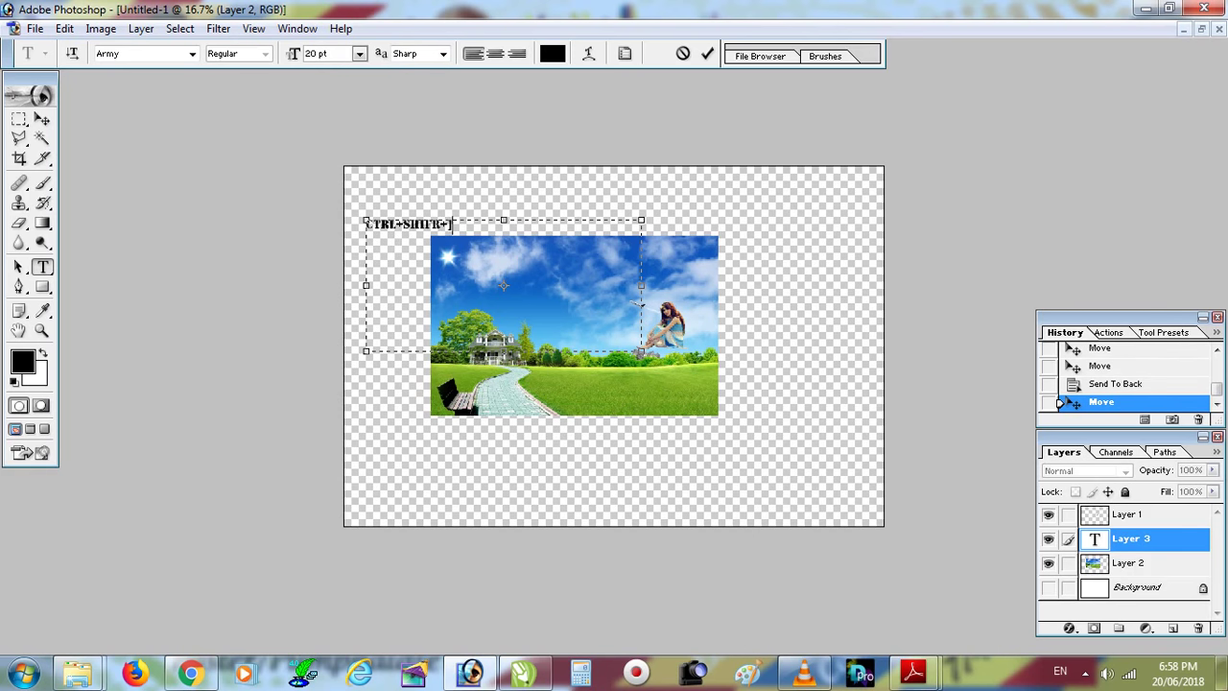
Commit the 'ctrl+shifr+]' caption and move it below the landscape.
key(ctrl+Return)
key(v)
key(ctrl+0)
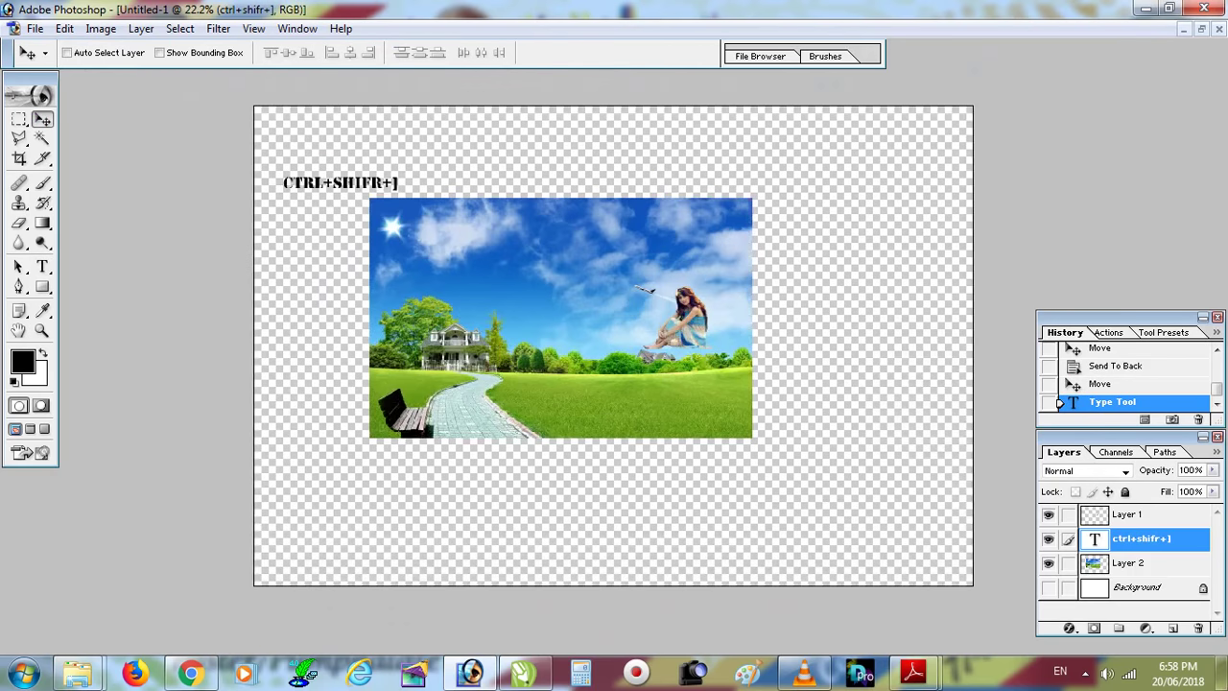
drag(209, 135, 271, 545)
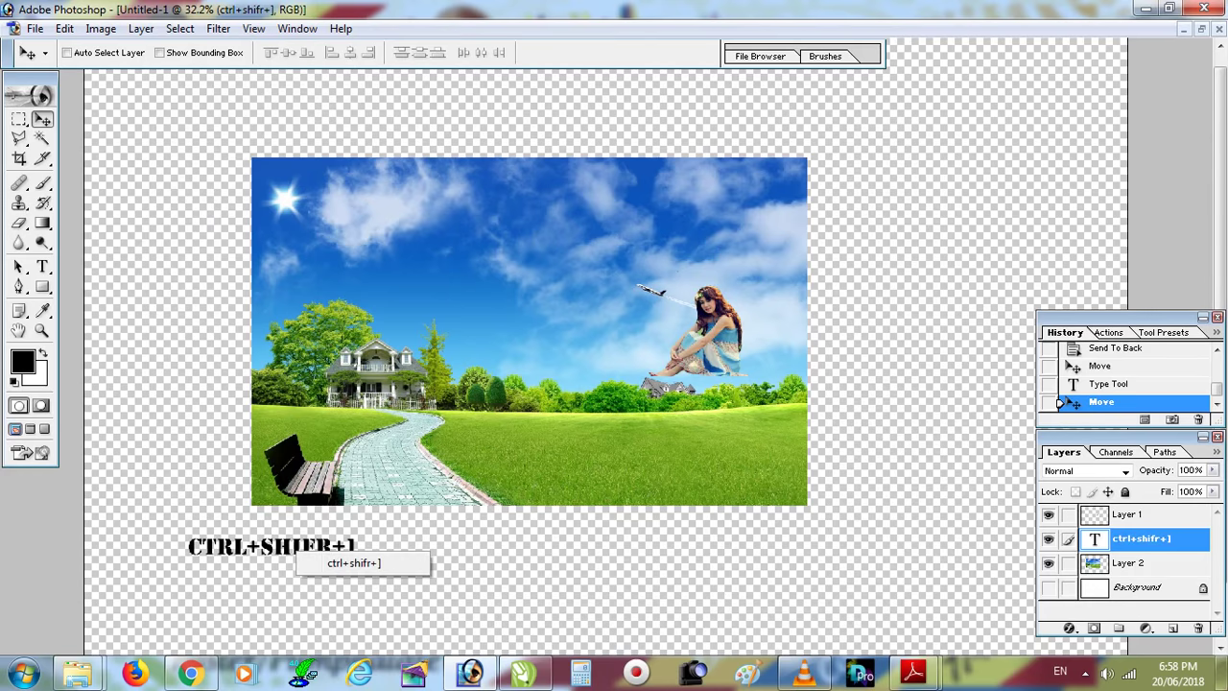
Delete the caption text layer.
right_click(1132, 543)
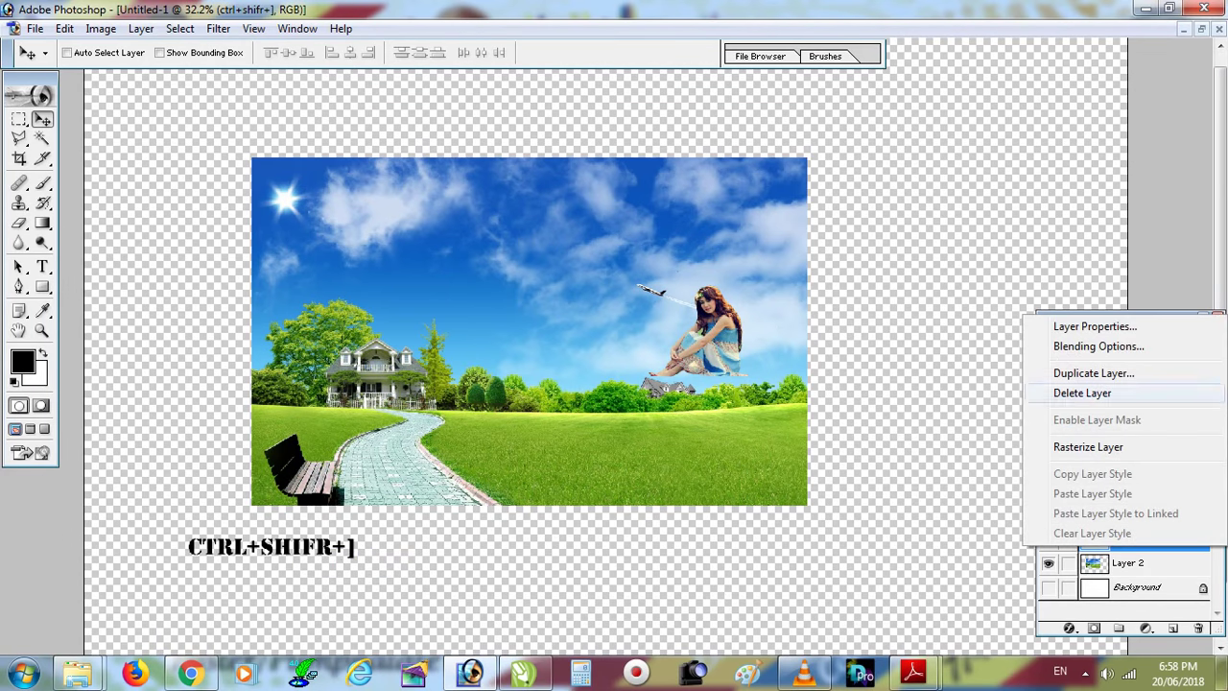
click(1082, 392)
key(Return)
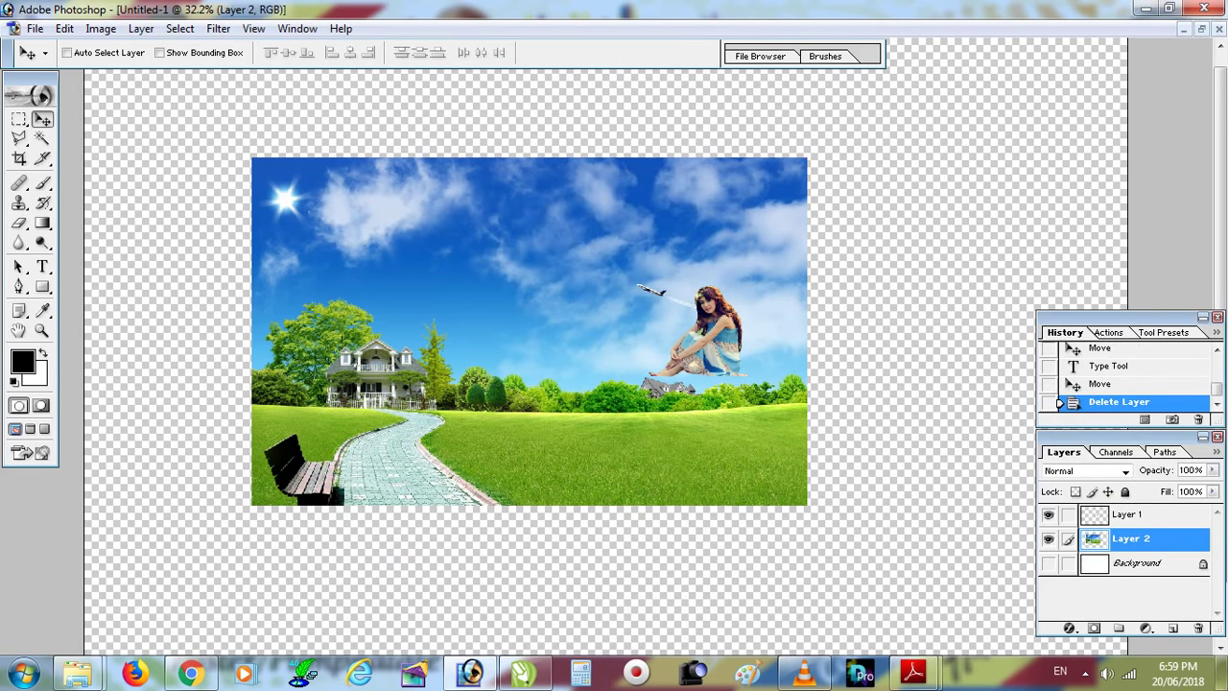
Align the landscape to the canvas's top-left corner and scale it to fill the canvas.
drag(529, 331, 412, 251)
key(ctrl+minus)
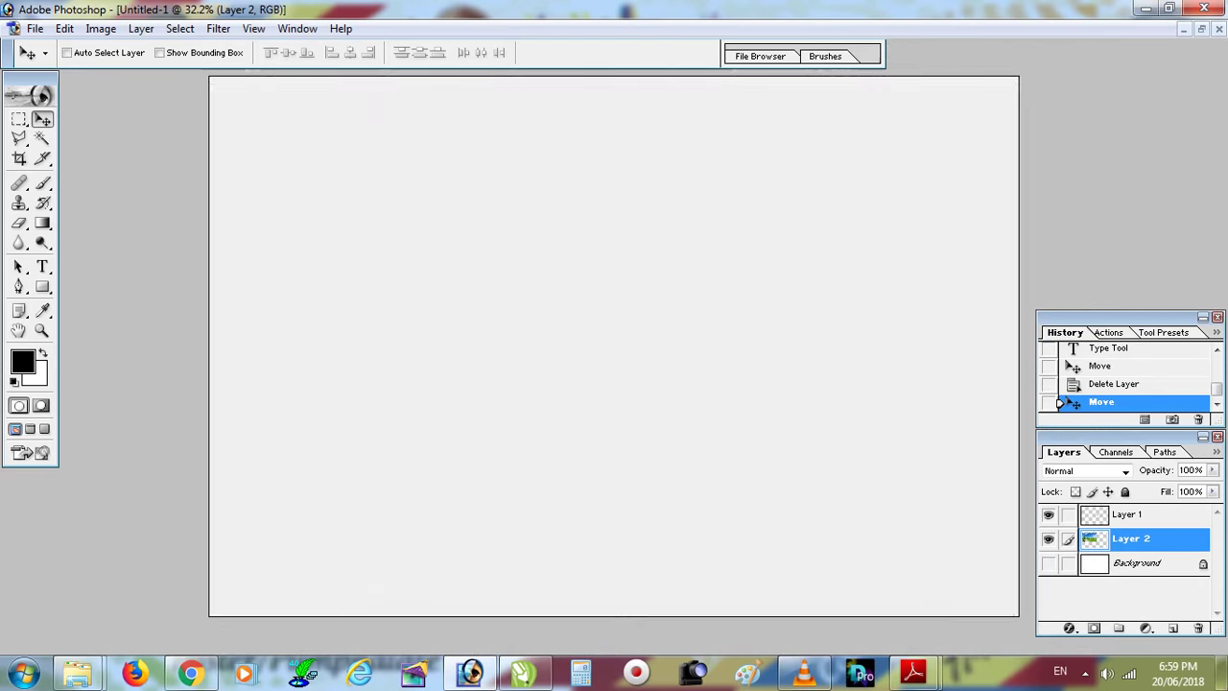
drag(460, 288, 416, 211)
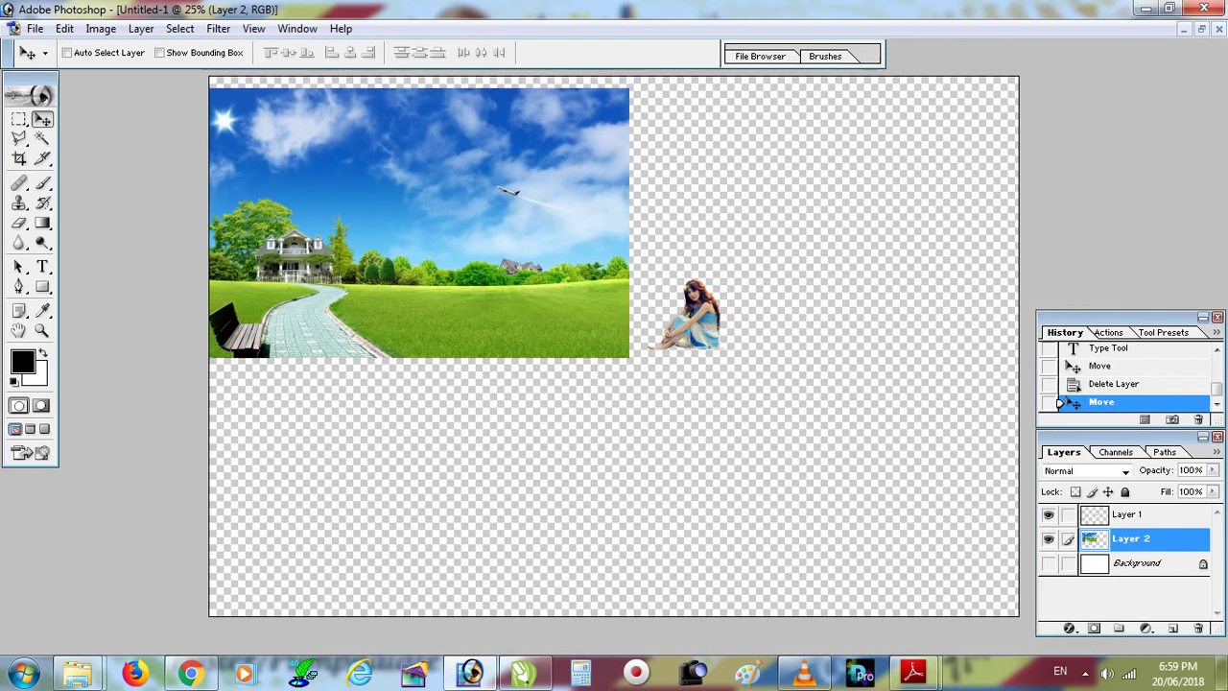
key(ctrl+r)
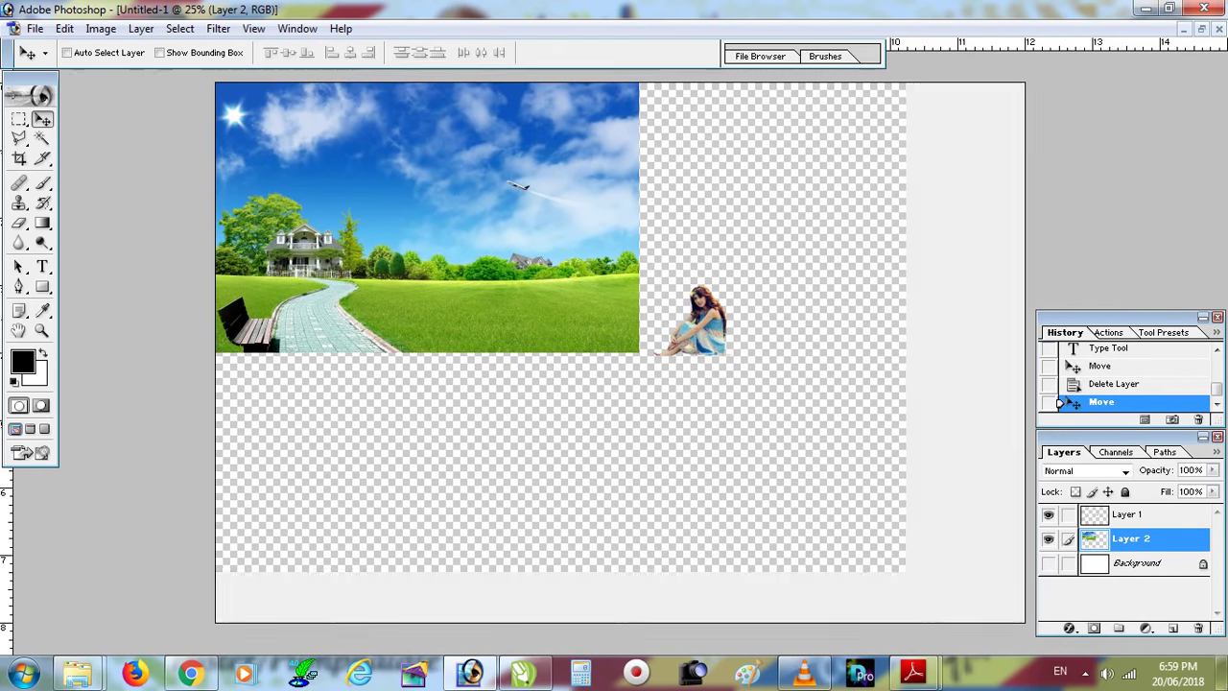
key(ctrl+t)
drag(656, 360, 1024, 622)
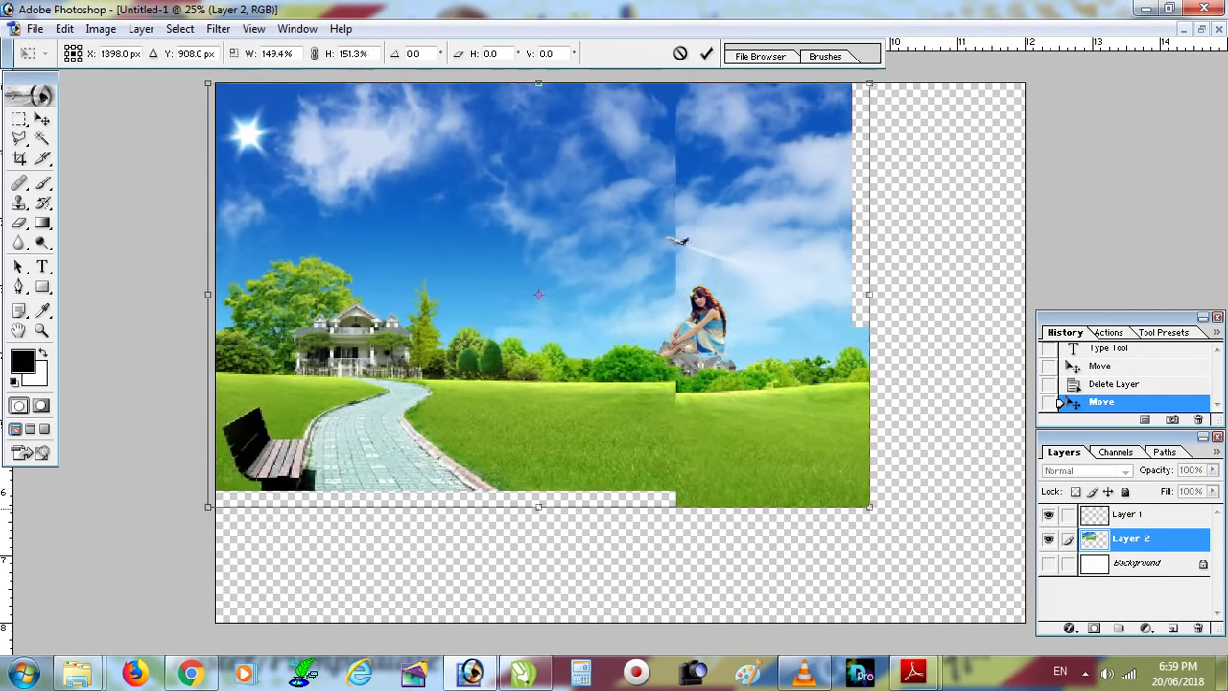
key(Return)
right_click(697, 341)
Move the girl down onto the grass and resize her with Free Transform.
click(729, 349)
mouse_move(701, 331)
mouse_down()
mouse_move(534, 548)
mouse_move(433, 582)
mouse_up()
key(ctrl+t)
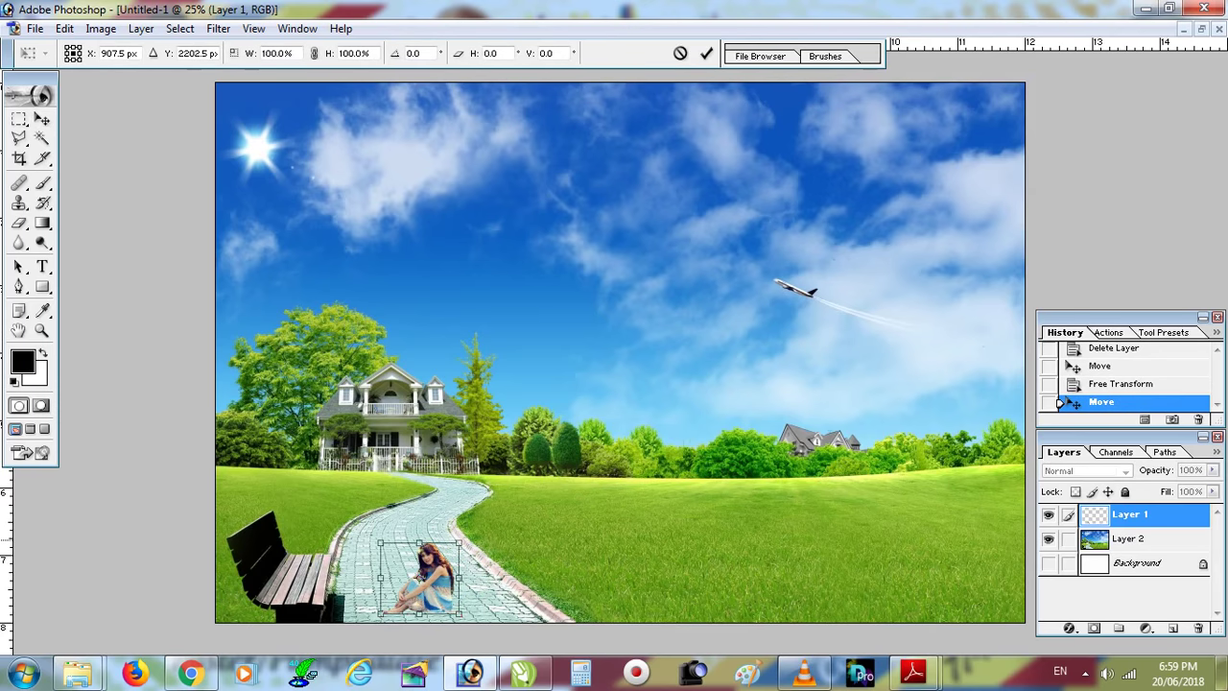
drag(461, 543, 912, 261)
drag(727, 261, 806, 292)
mouse_move(636, 298)
mouse_down()
mouse_move(705, 400)
mouse_move(703, 360)
mouse_up()
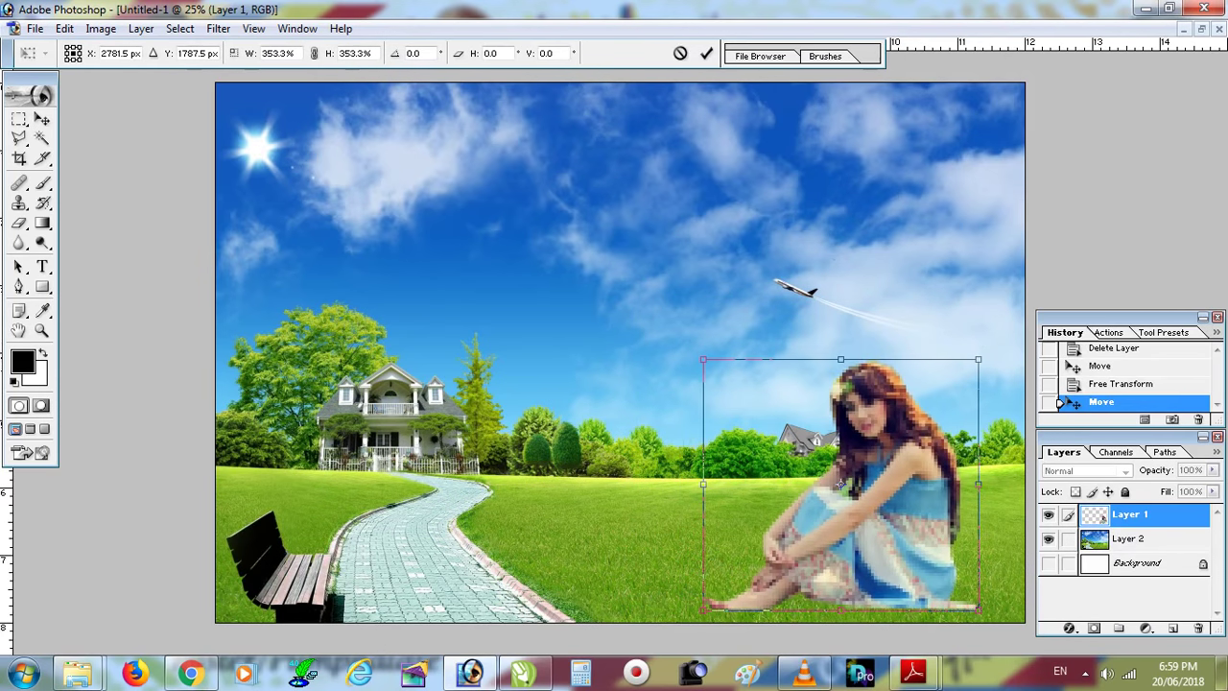
drag(854, 490, 878, 484)
key(Return)
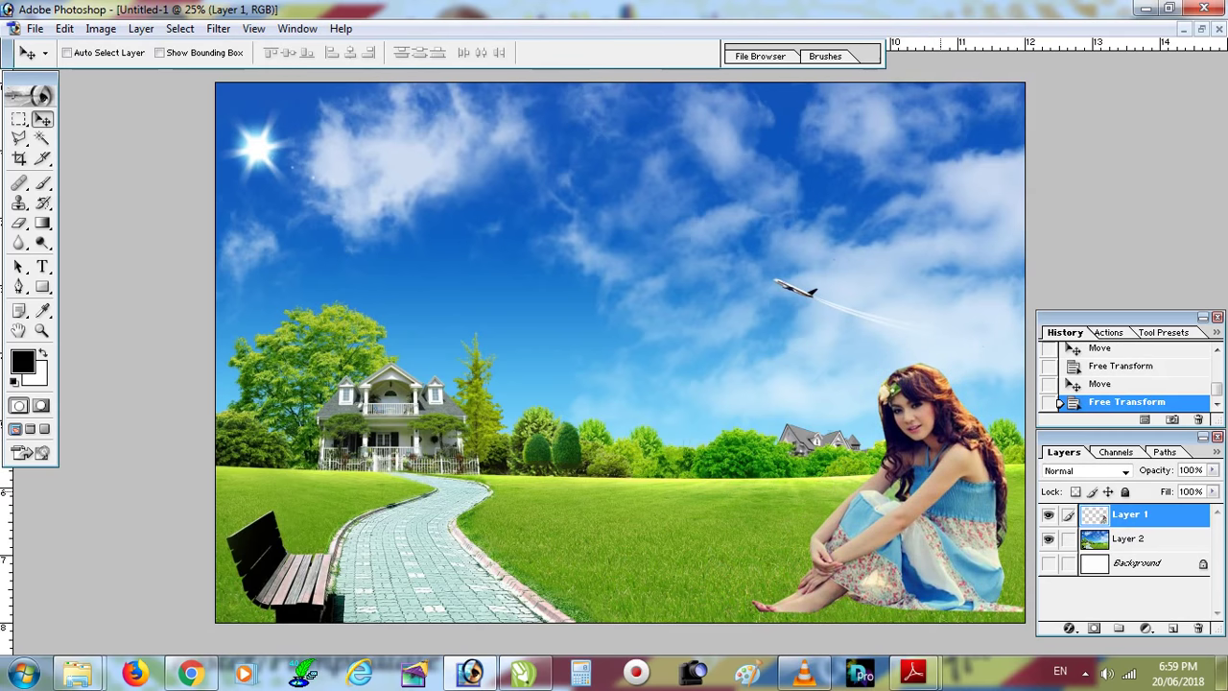
Nudge the girl right and down, undo a repeated enlarge, and check the layers beneath.
drag(921, 480, 942, 494)
key(ctrl+shift+t)
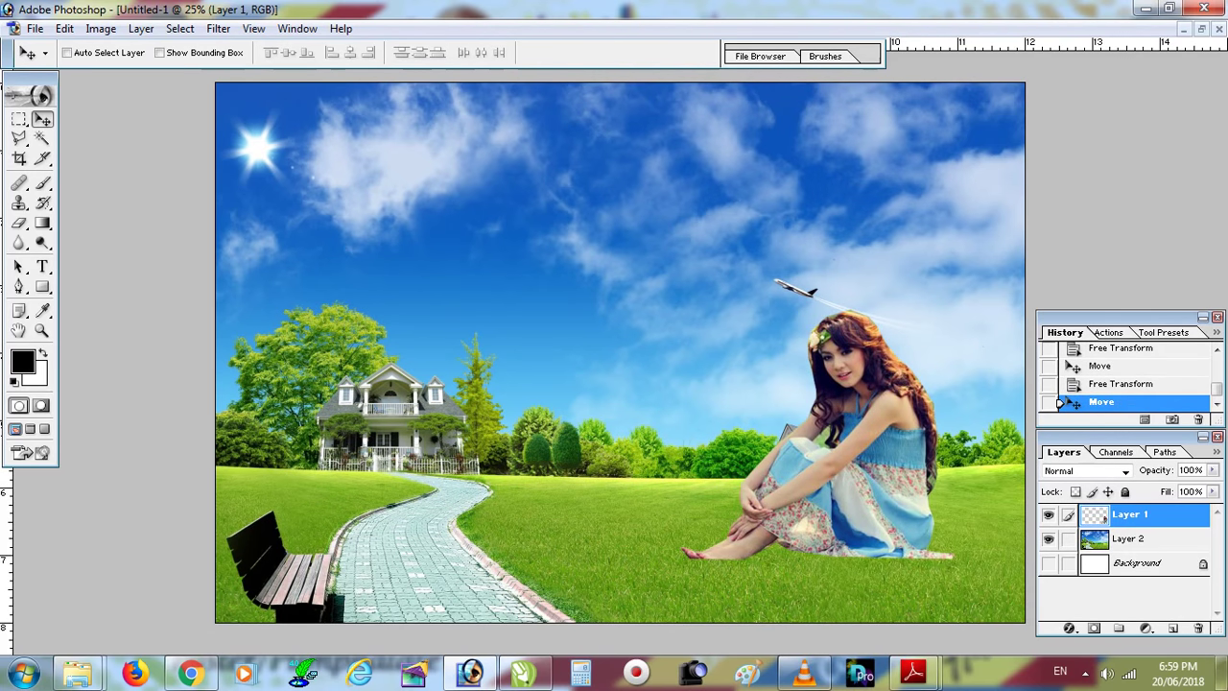
key(ctrl+z)
key(ctrl+z)
right_click(930, 500)
click(984, 524)
right_click(931, 500)
click(984, 507)
Reselect the girl's layer from the canvas and nudge her slightly left and up.
right_click(937, 495)
click(983, 525)
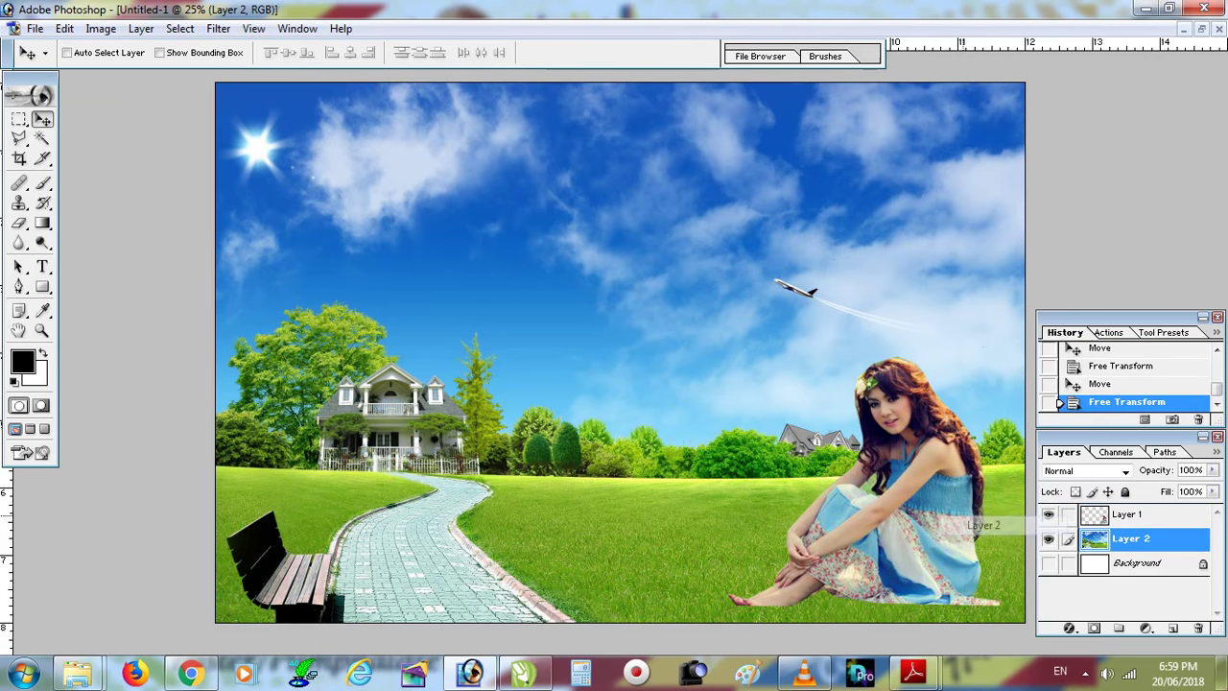
right_click(931, 500)
click(960, 513)
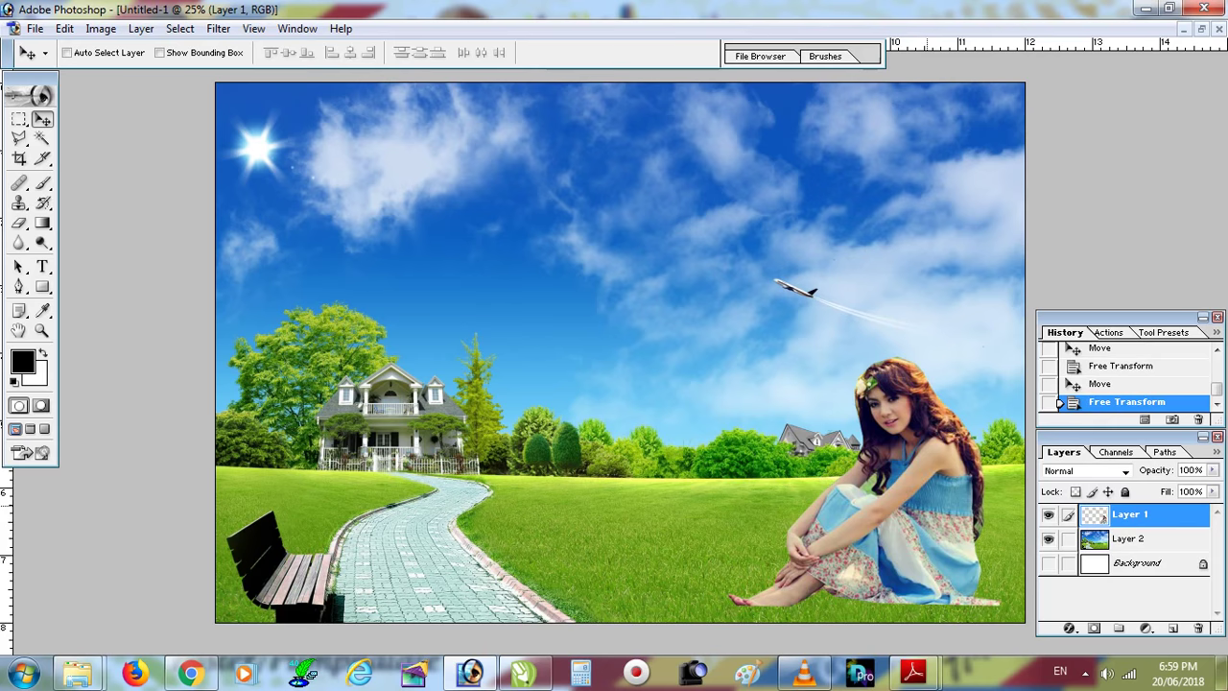
right_click(927, 507)
click(959, 513)
right_click(950, 521)
click(984, 535)
drag(950, 518, 940, 512)
right_click(1025, 511)
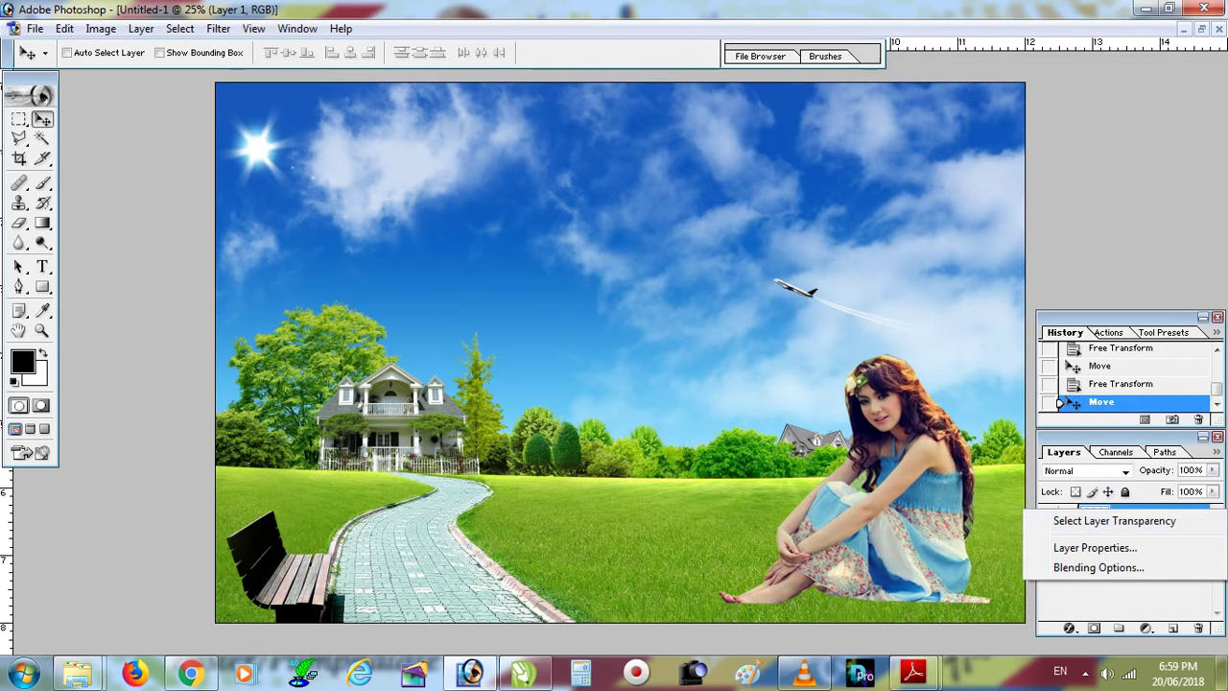
key(Escape)
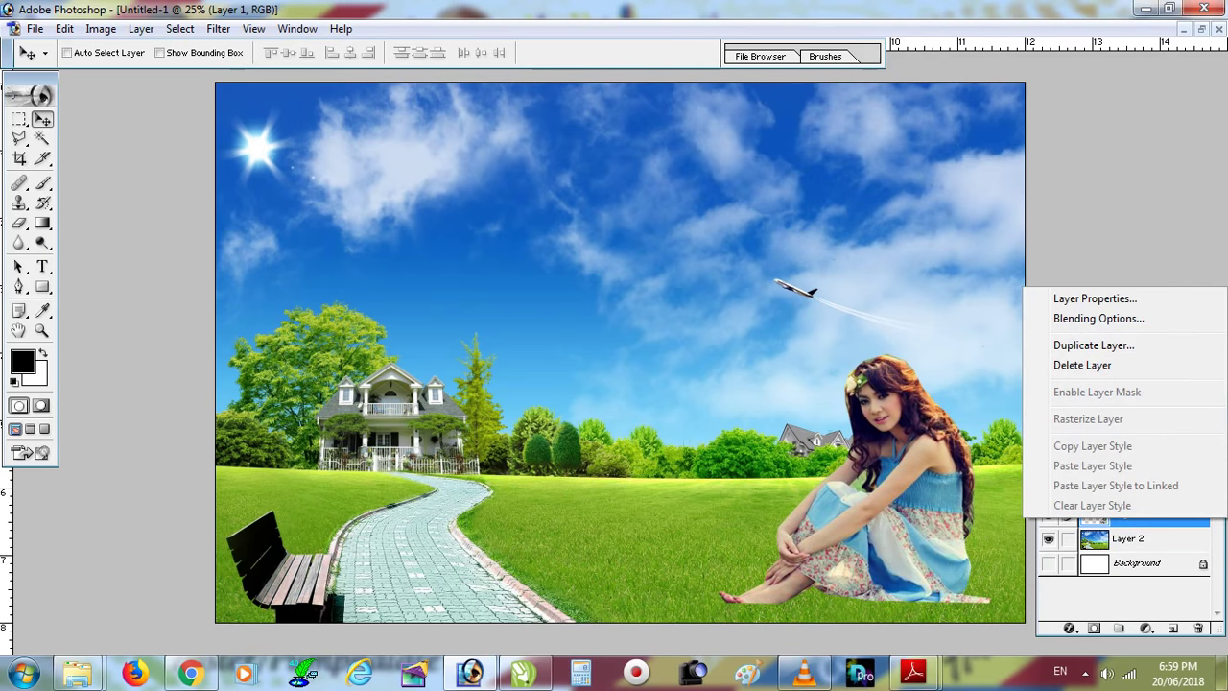
Duplicate Layer 1, flip the copy horizontally, shrink it, and place it on the left bench.
click(1089, 346)
click(758, 290)
mouse_move(863, 460)
mouse_down()
mouse_move(757, 465)
mouse_move(567, 447)
mouse_up()
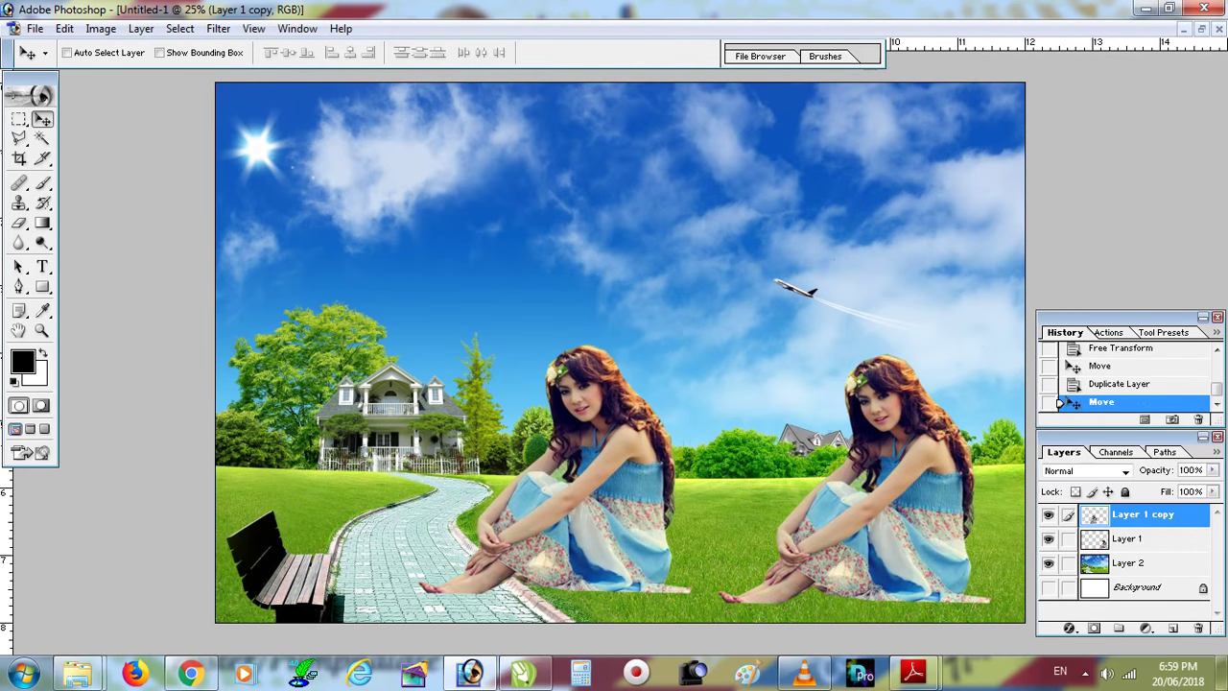
key(ctrl+t)
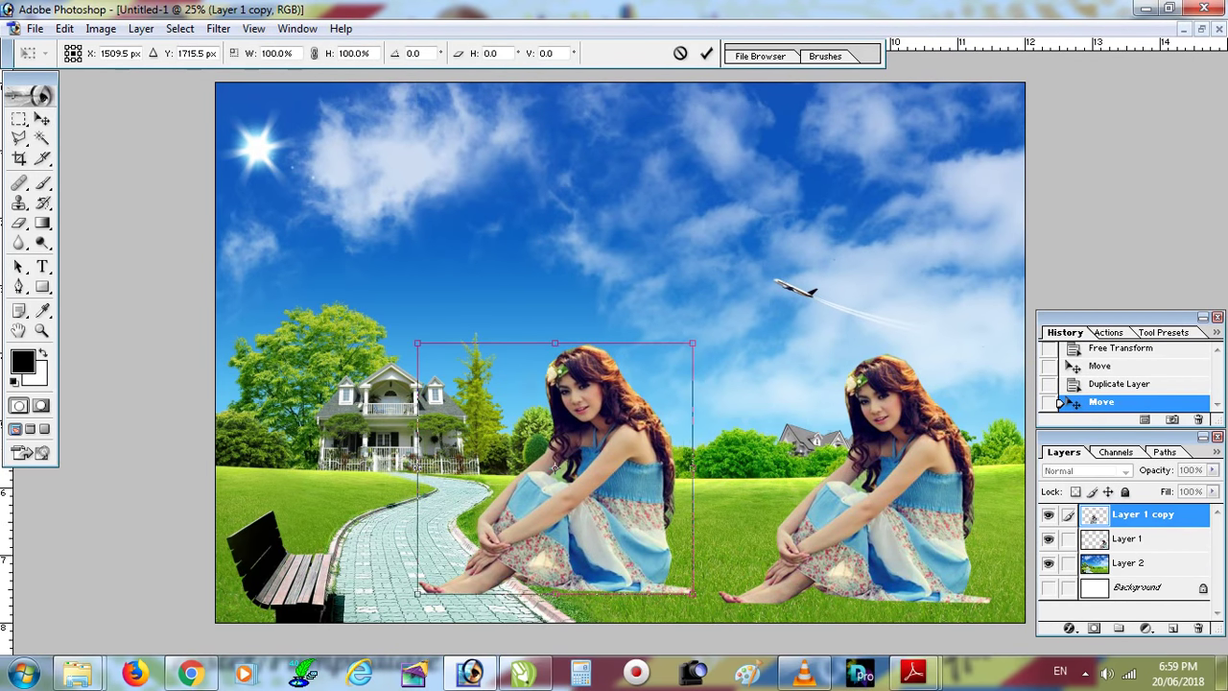
drag(694, 467, 245, 467)
mouse_move(418, 468)
mouse_down()
mouse_move(545, 468)
mouse_move(488, 468)
mouse_up()
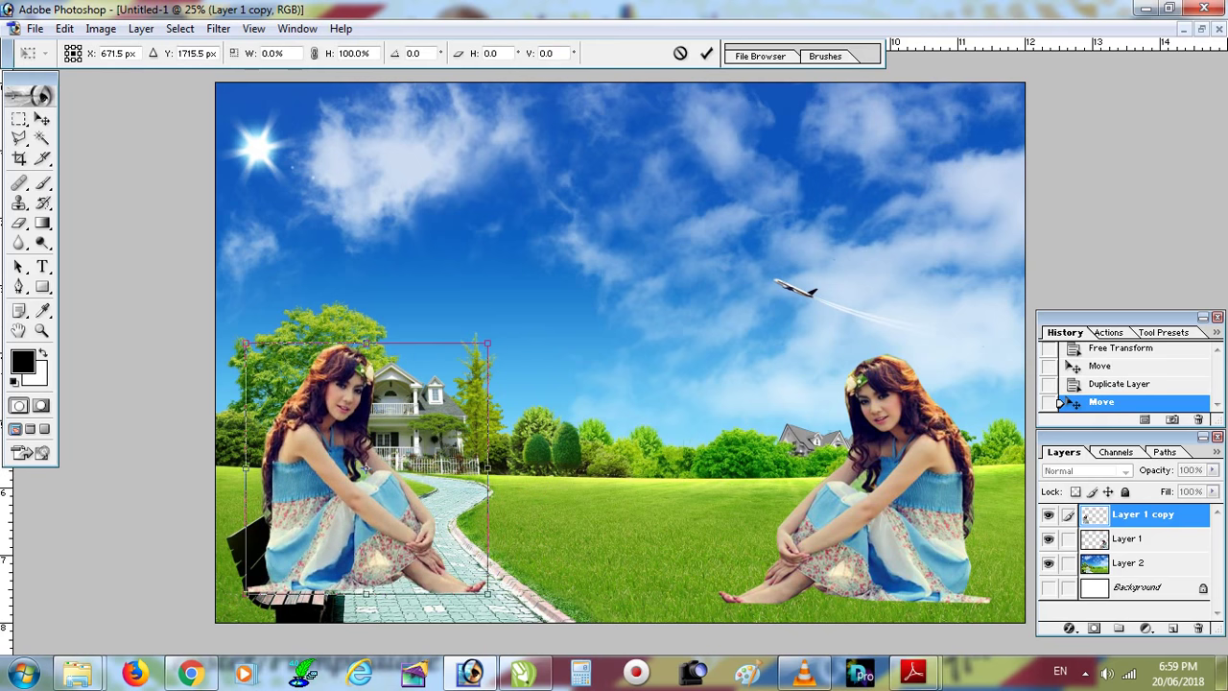
drag(487, 342, 389, 446)
key(Return)
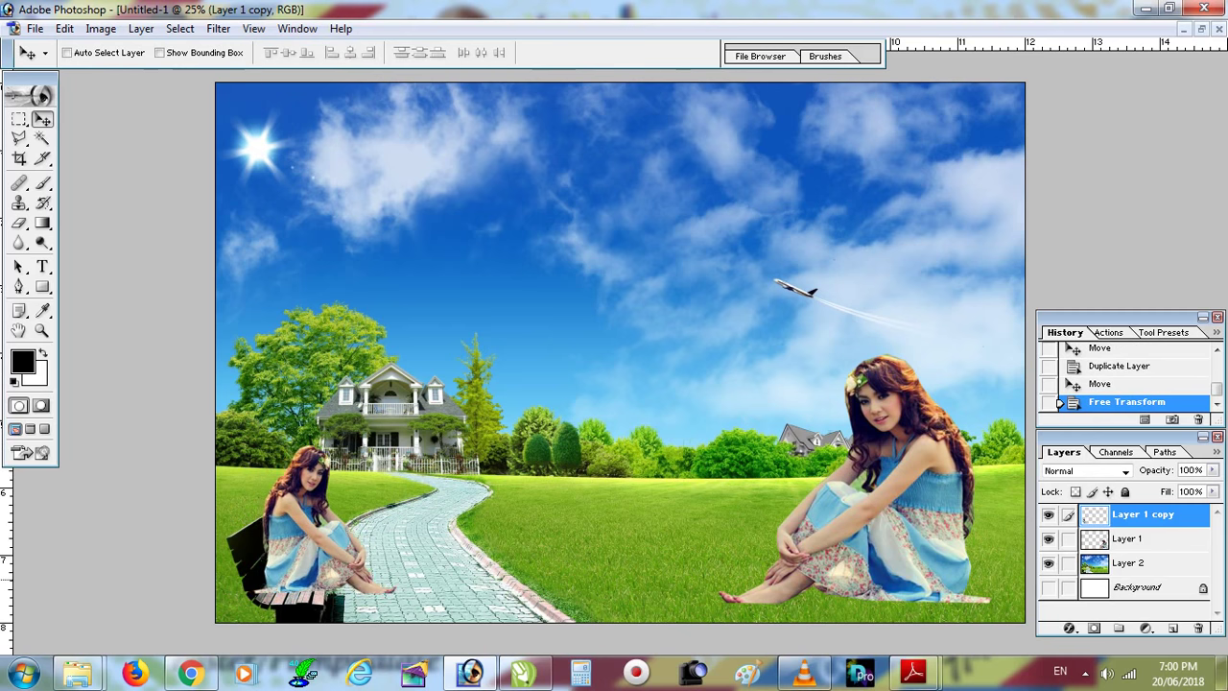
drag(317, 537, 307, 547)
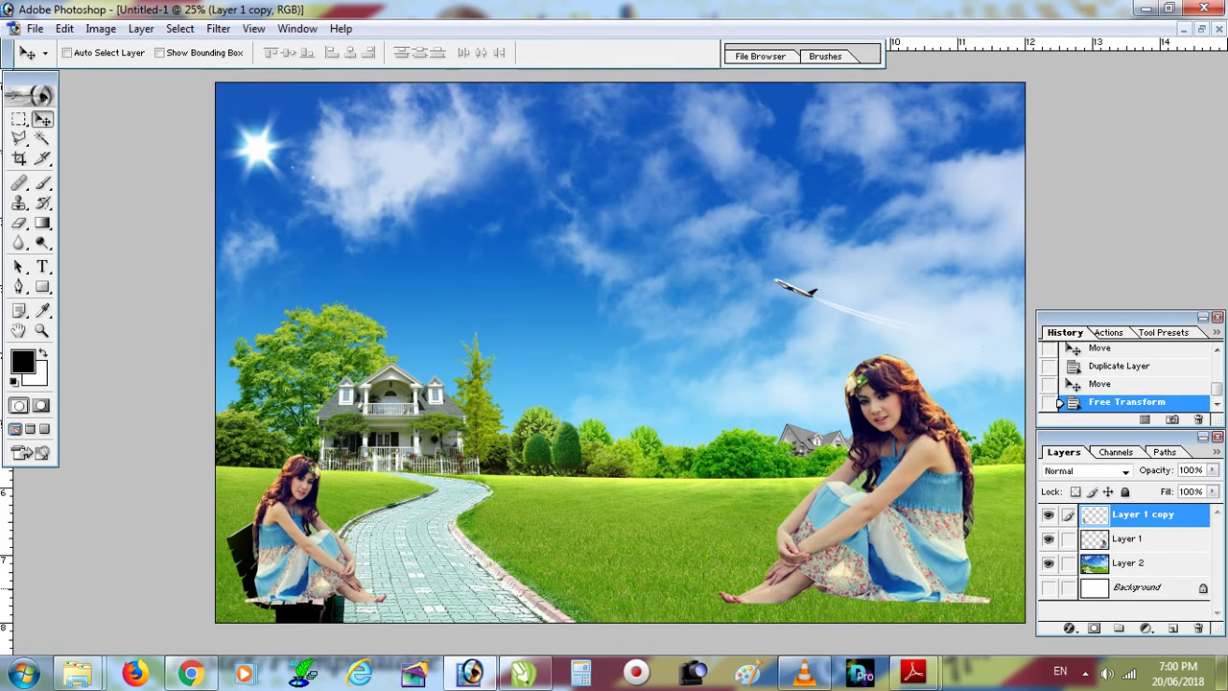
key(ctrl+plus)
key(ctrl+plus)
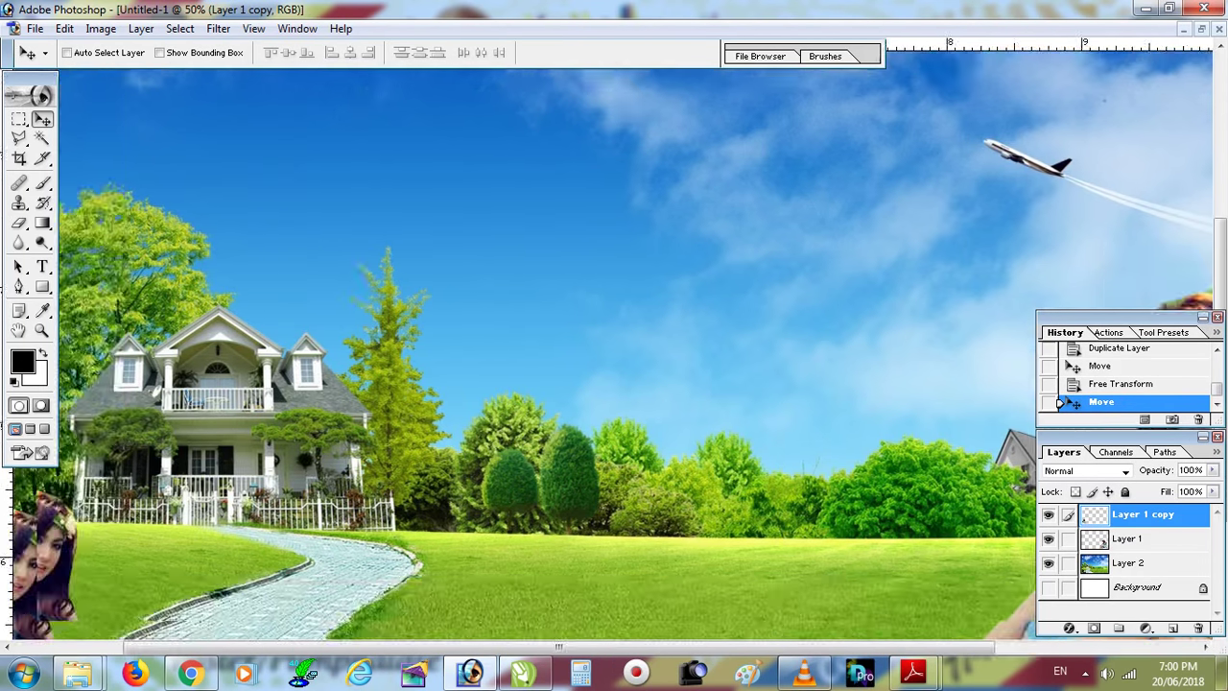
Delete the unwanted area beside the bench with the Polygonal Lasso, then deselect.
click(20, 139)
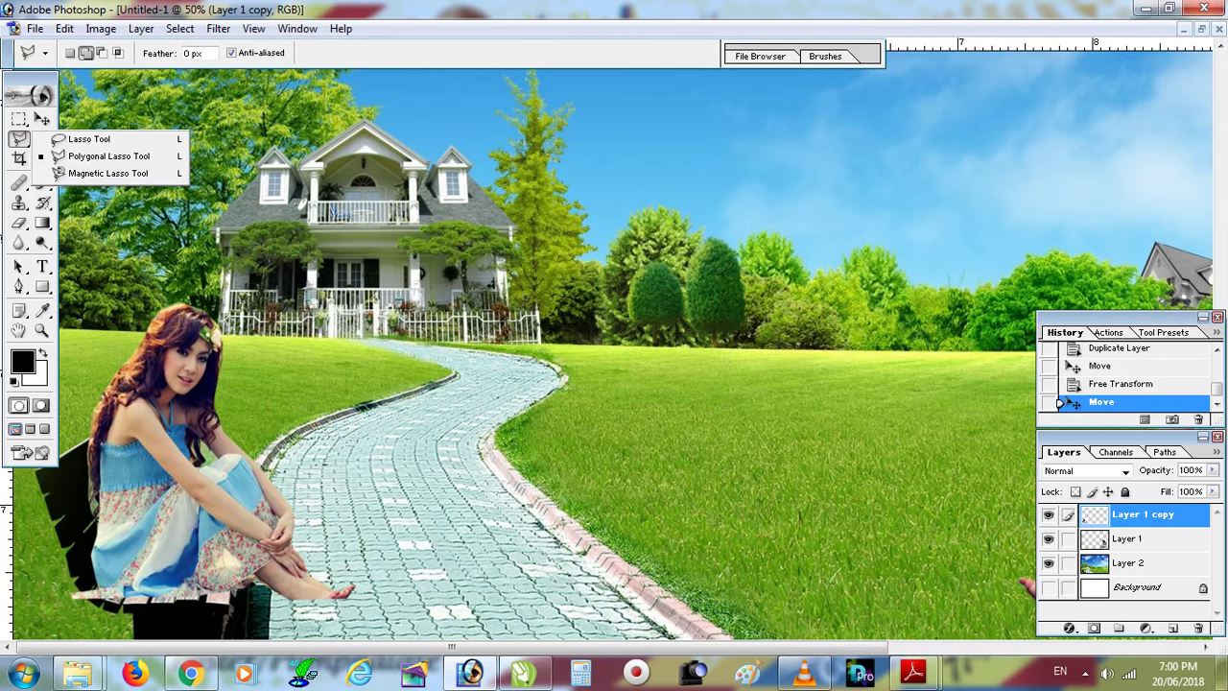
click(108, 156)
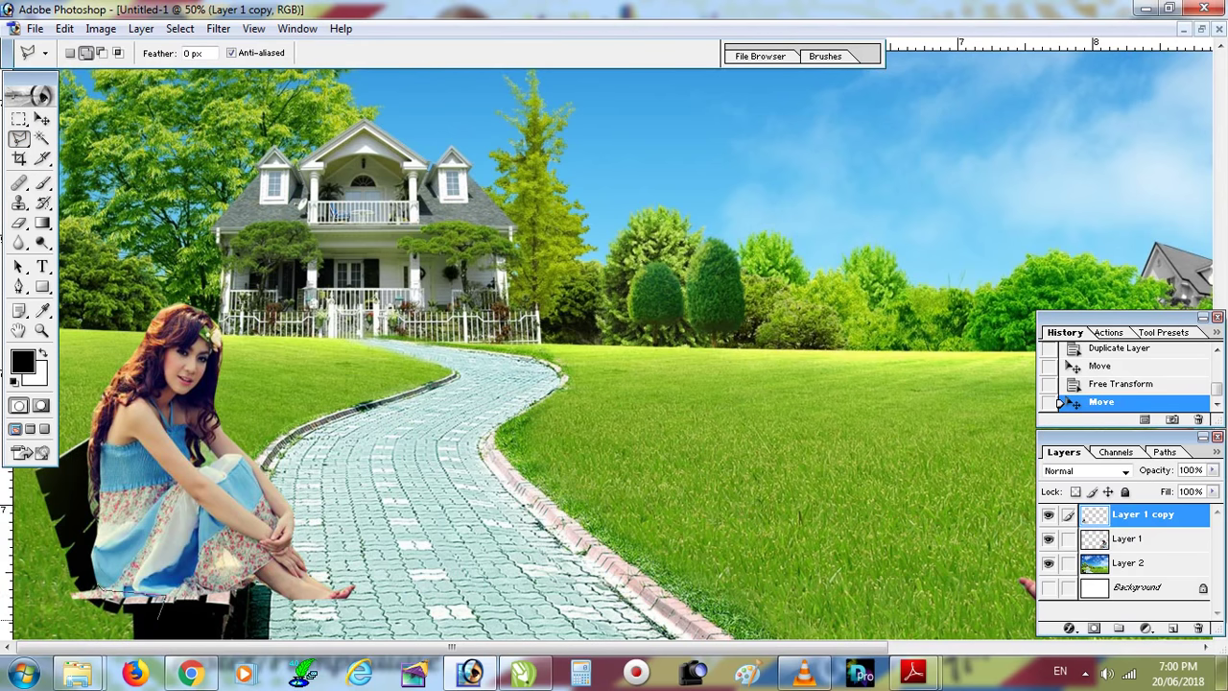
click(46, 585)
key(Delete)
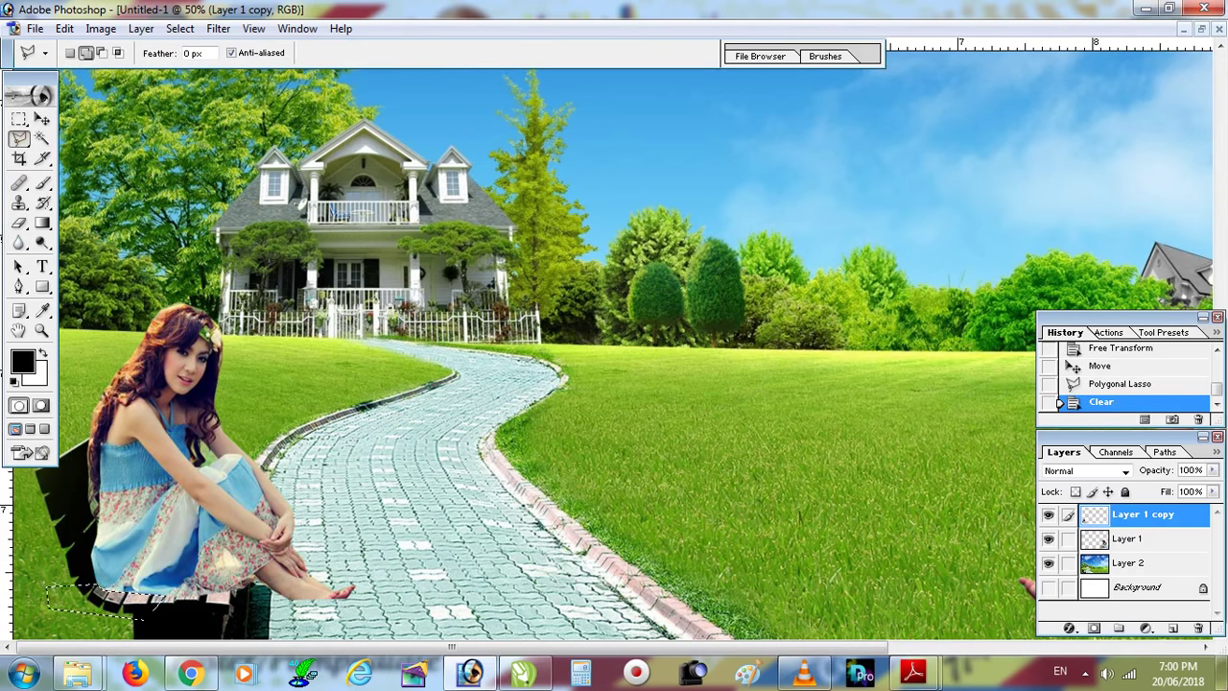
click(19, 158)
key(ctrl+d)
Nudge the small girl slightly up, zoom out, and show the right-hand girl on Layer 1 again.
click(42, 119)
mouse_move(192, 461)
mouse_down()
mouse_move(201, 456)
mouse_move(191, 455)
mouse_up()
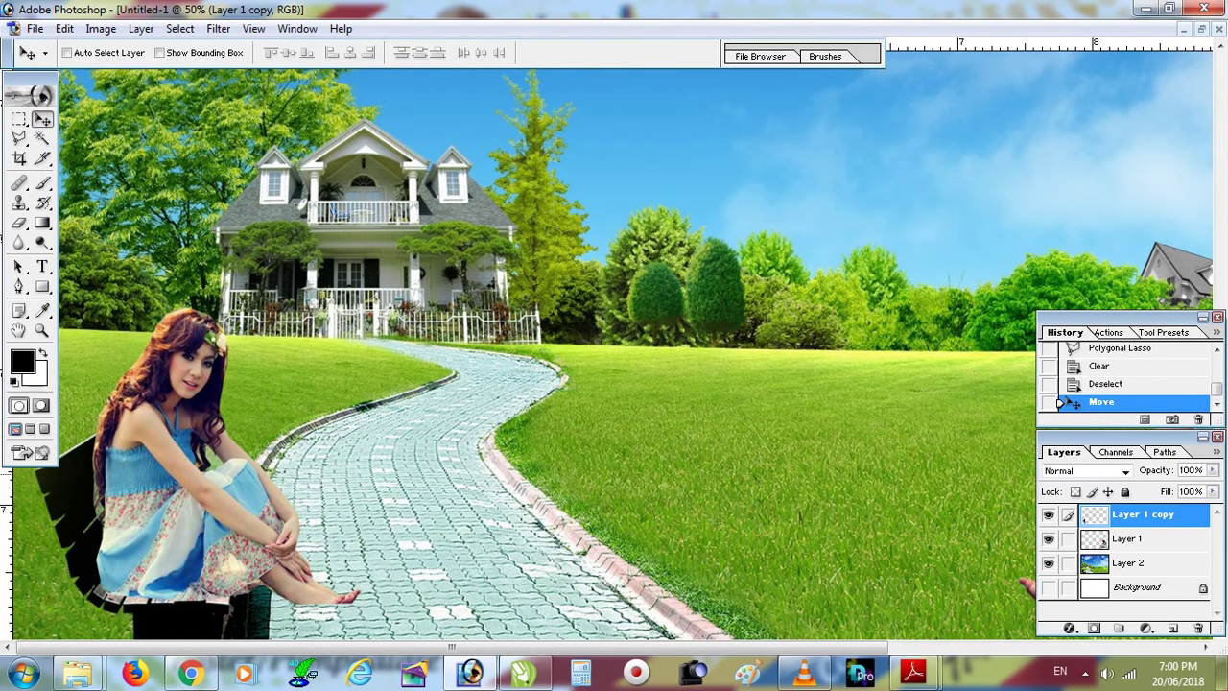
key(ctrl+minus)
key(ctrl+minus)
right_click(919, 488)
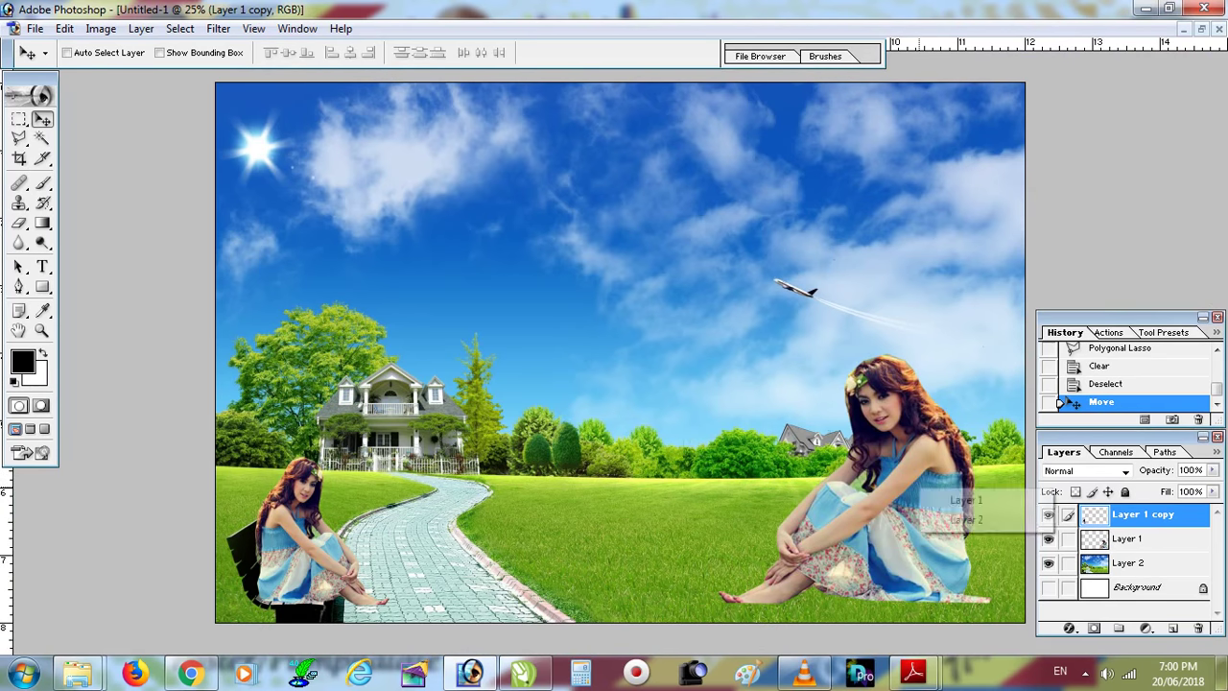
click(959, 499)
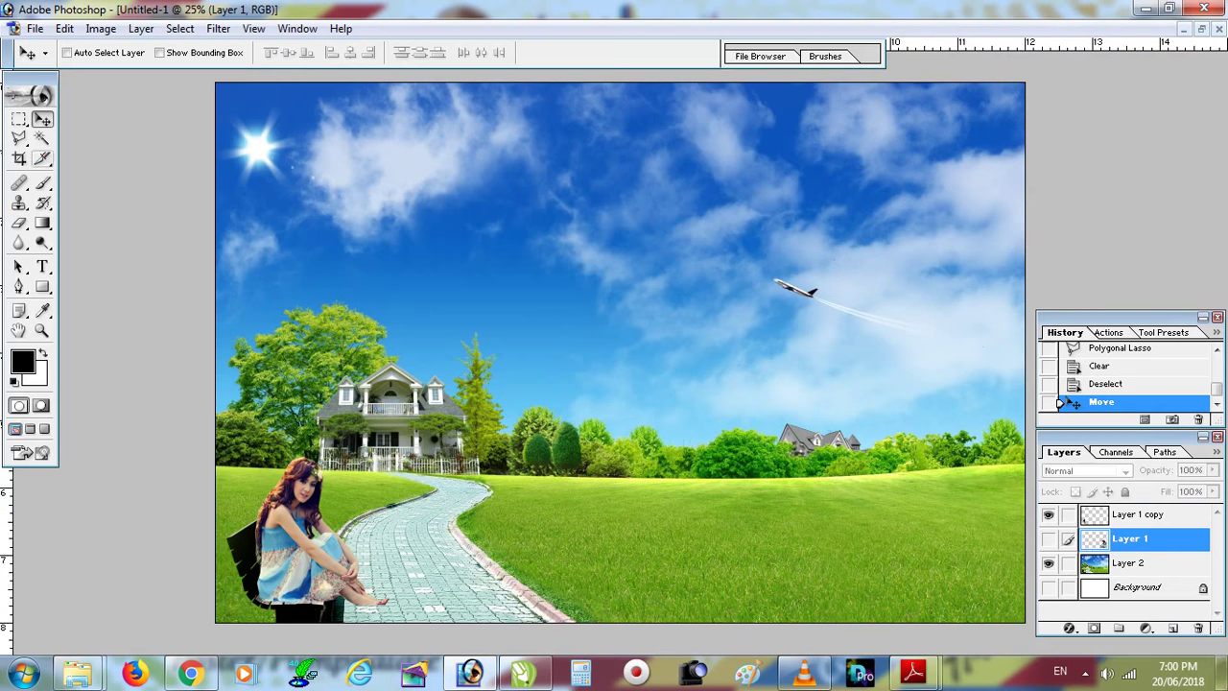
click(1049, 538)
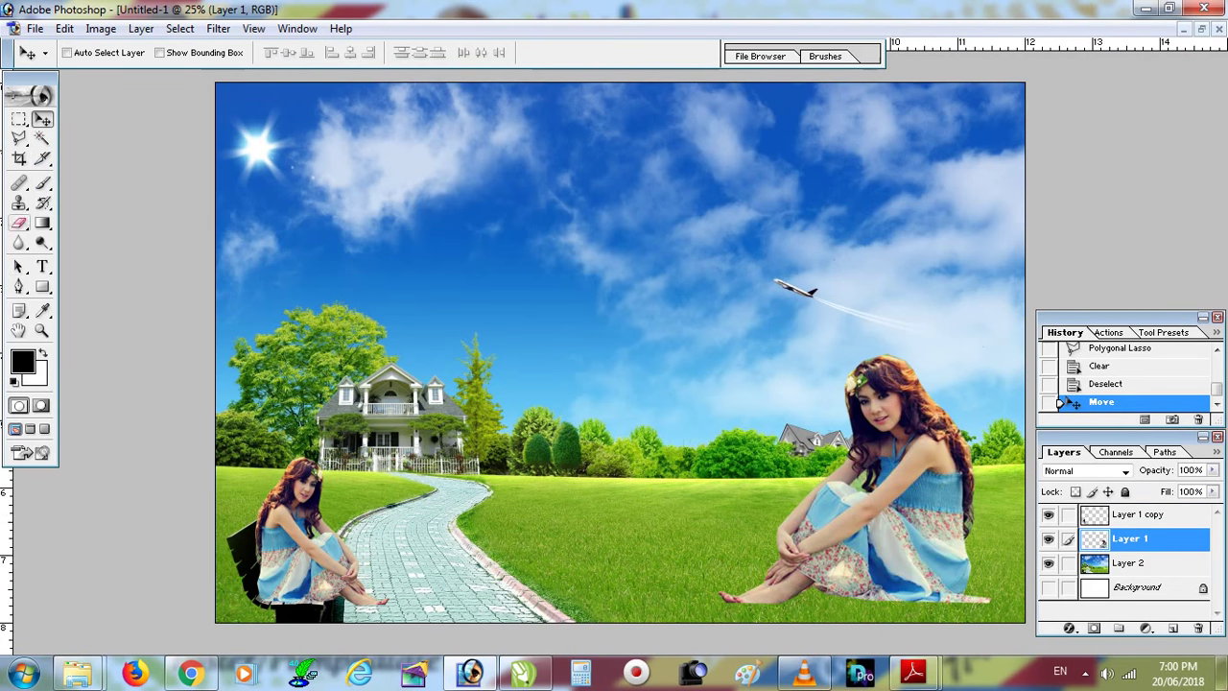
click(42, 266)
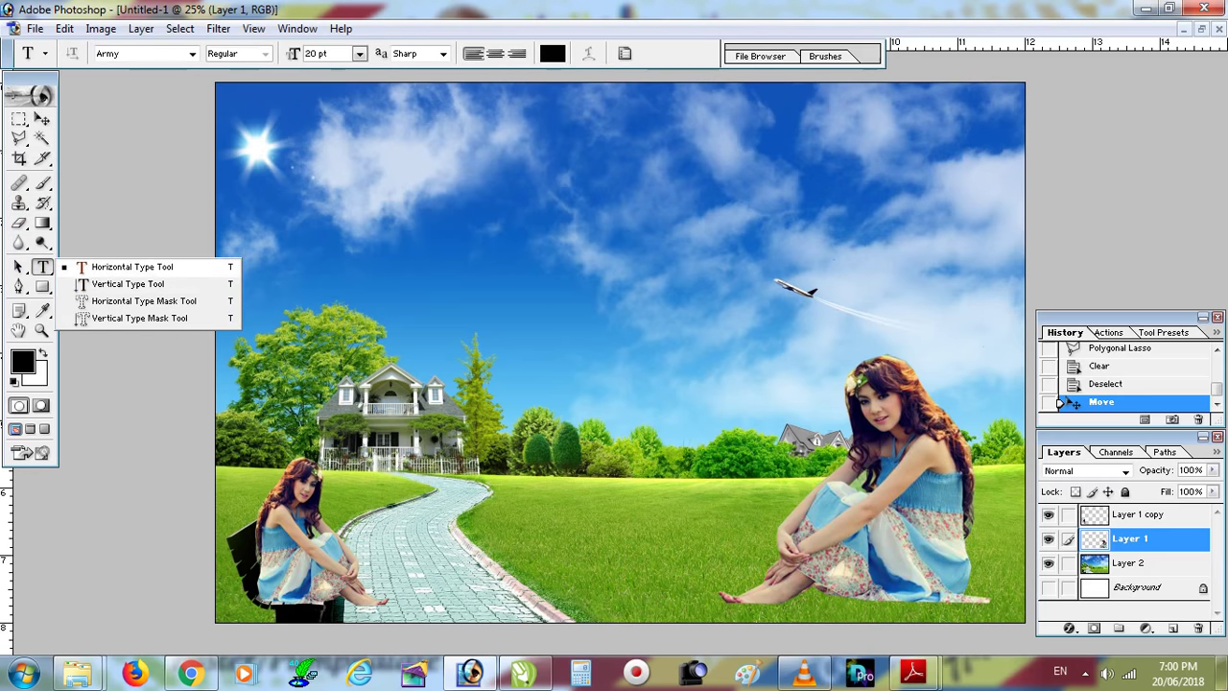
Draw a horizontal text box across the sky set to Smooth, Arial Black, 36 pt.
click(132, 267)
click(443, 54)
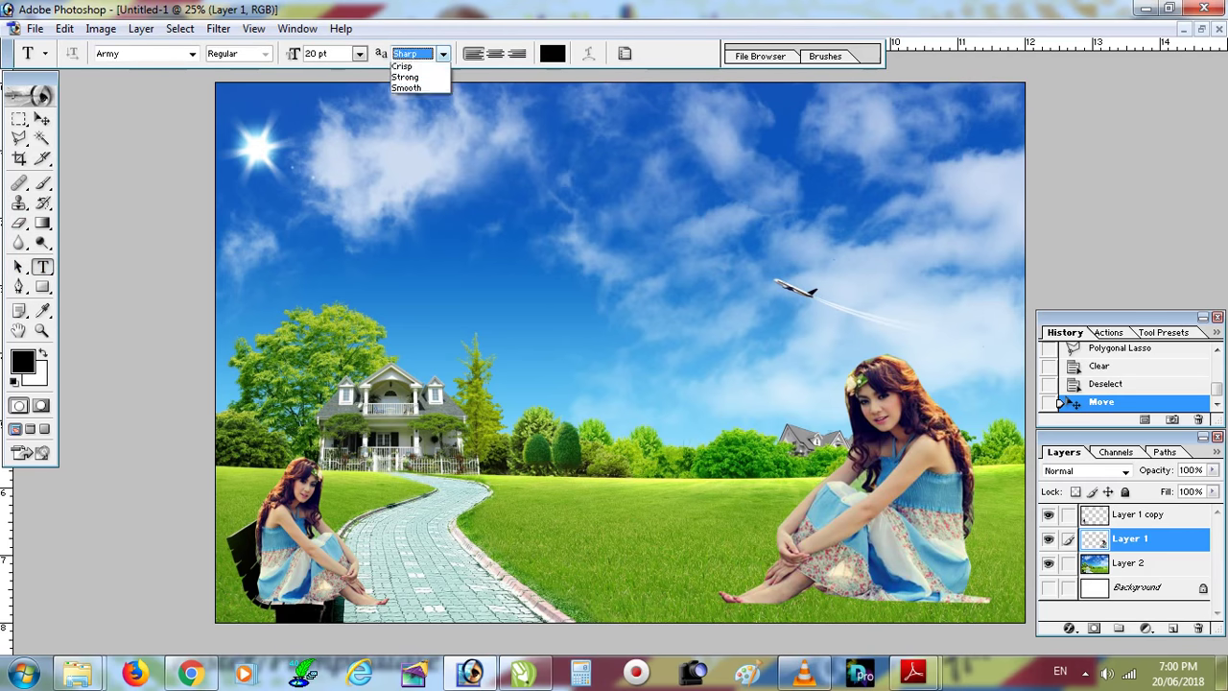
click(406, 111)
drag(346, 126, 879, 298)
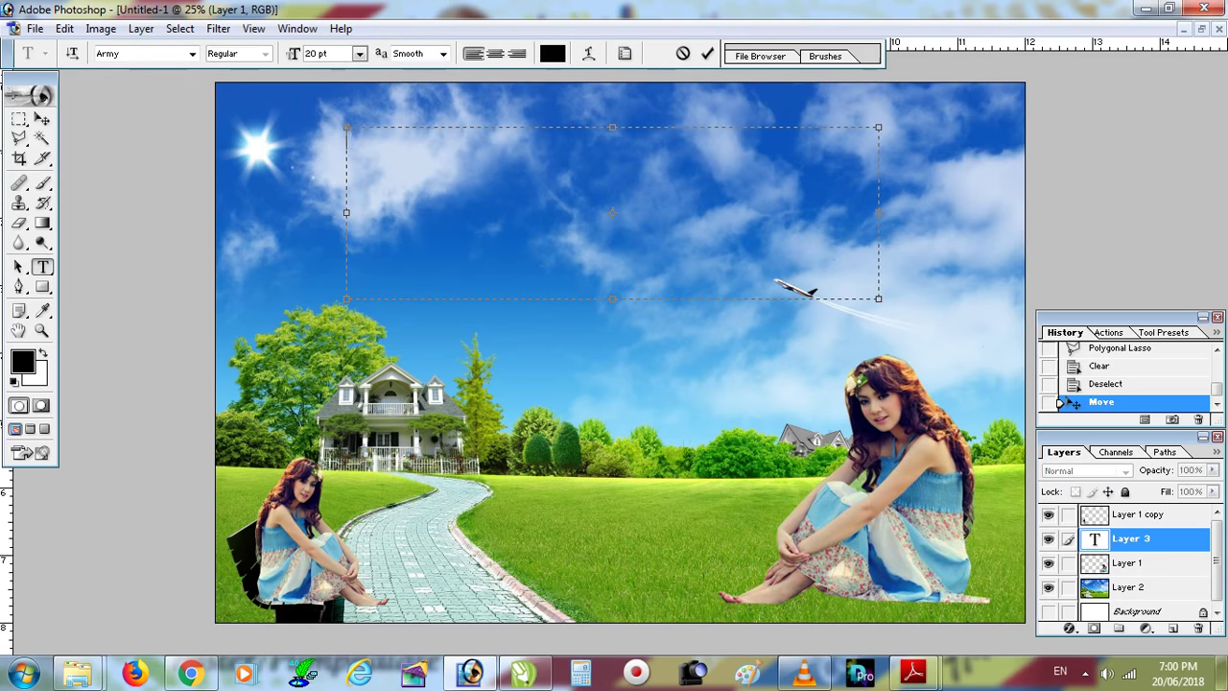
click(192, 54)
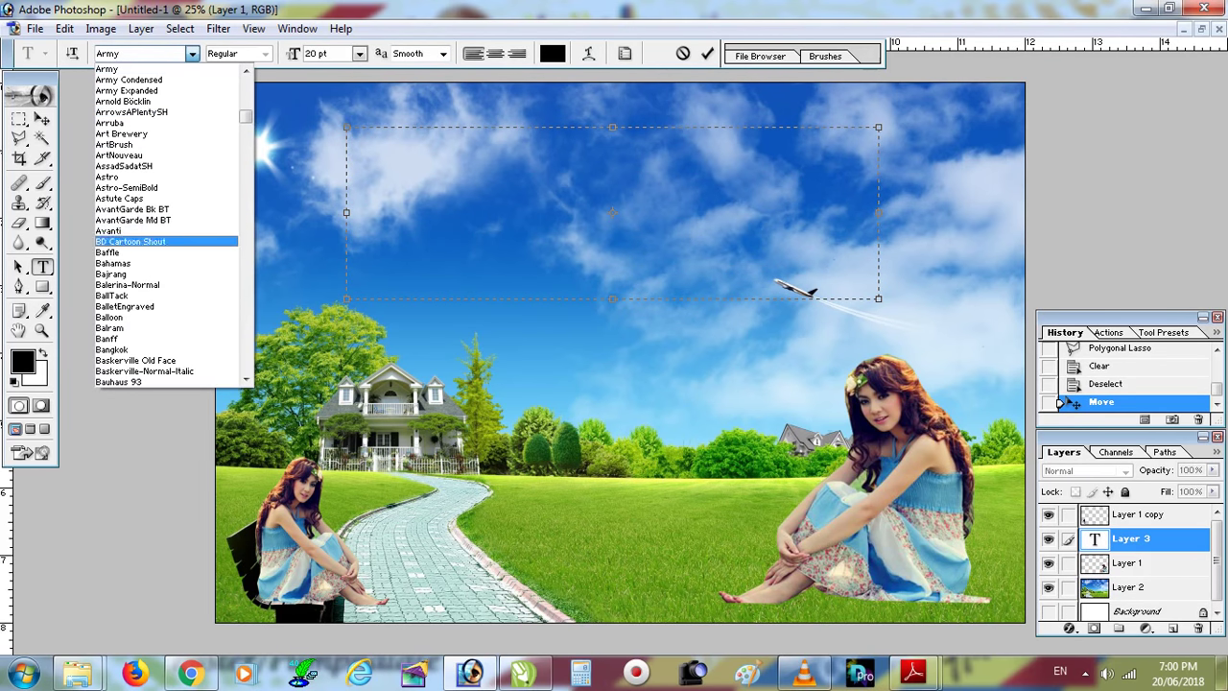
scroll(168, 225, up, 1)
scroll(168, 225, up, 2)
click(116, 100)
click(359, 54)
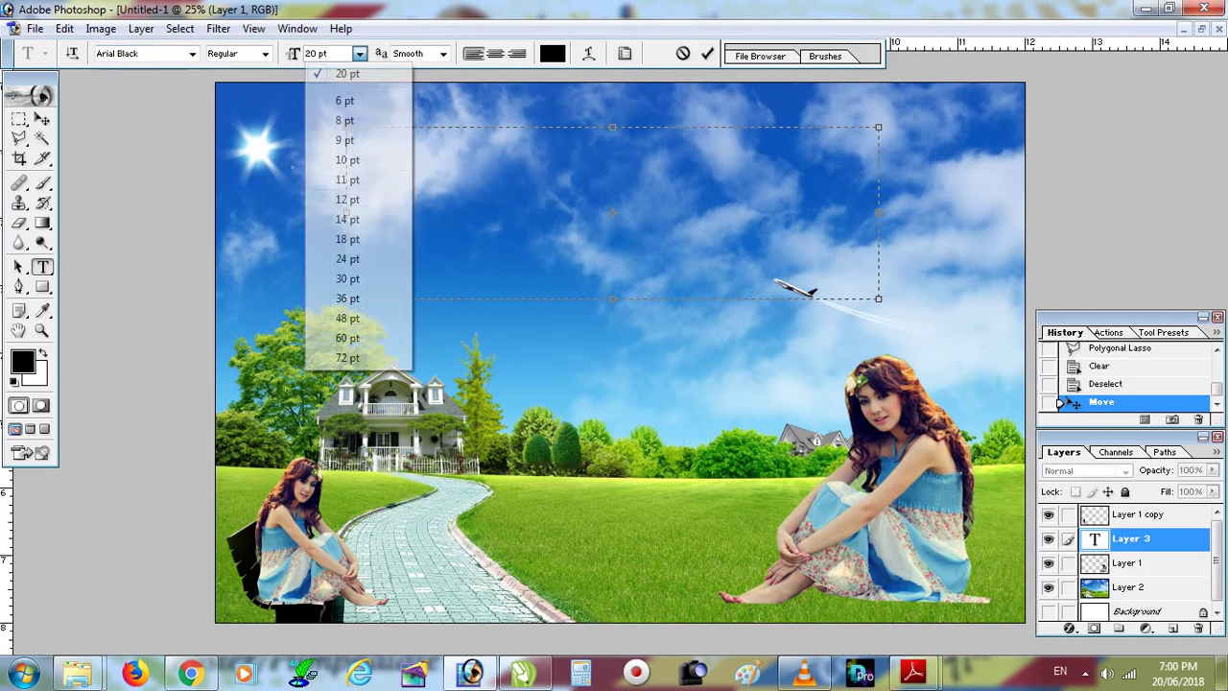
click(348, 298)
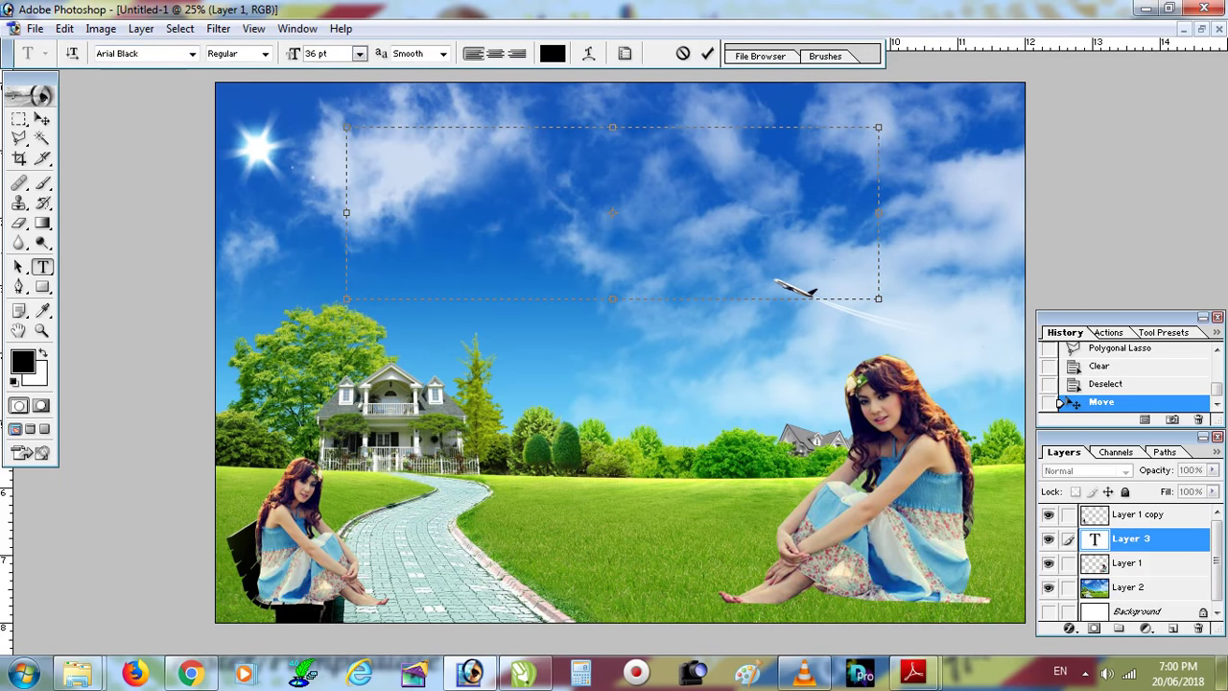
Type the caption 'Thankyou for watching', fixing the typos along the way.
text(Thanh)
key(BackSpace)
text(y)
key(BackSpace)
text(kyou)
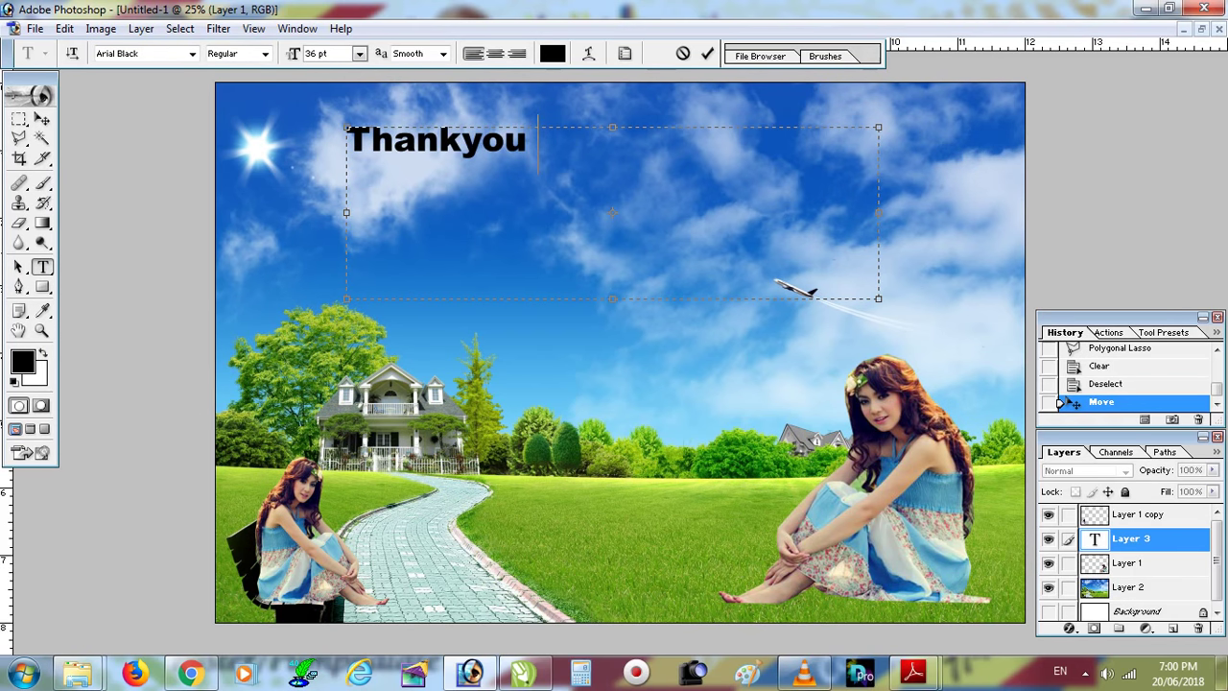
text( for wa)
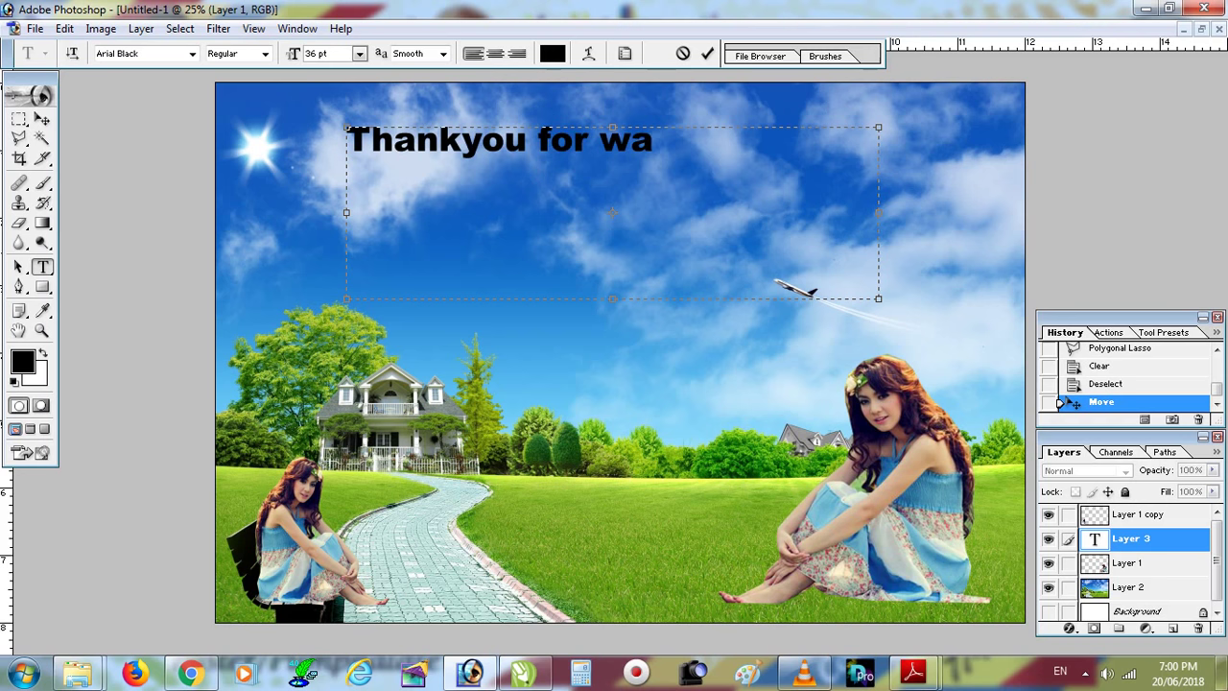
text(tching)
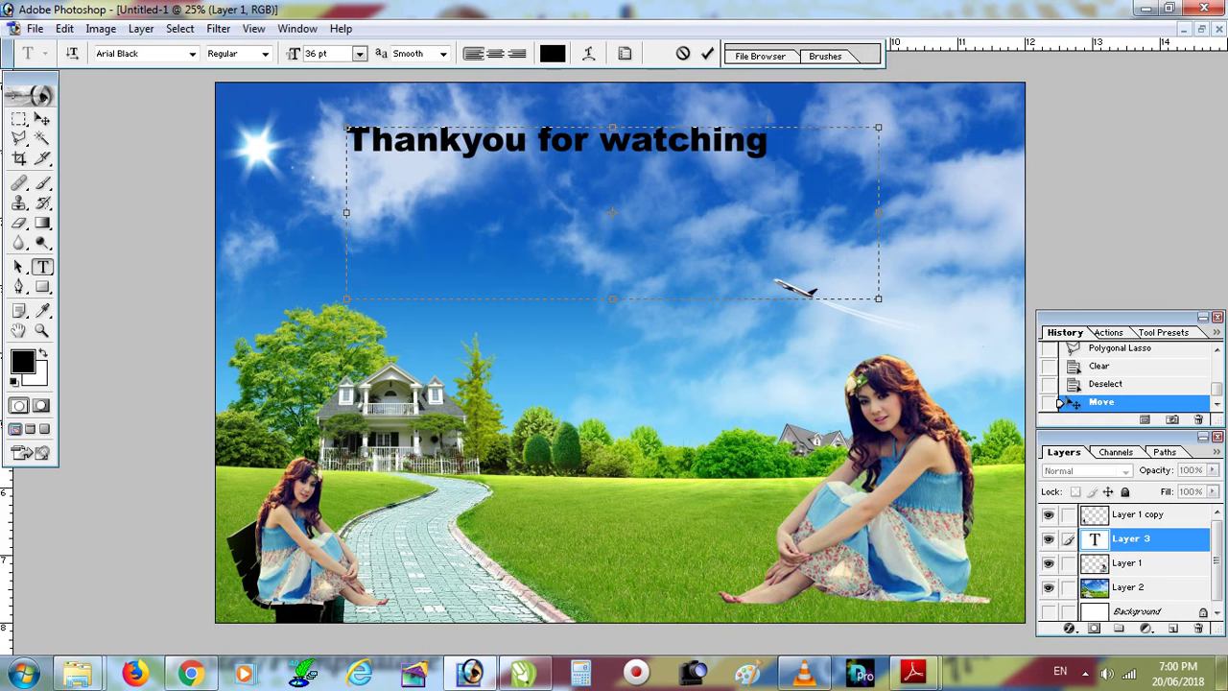
Move the text down across the middle, hide the rulers, and enlarge it.
click(42, 119)
mouse_move(557, 144)
mouse_down()
mouse_move(593, 264)
mouse_move(561, 481)
mouse_up()
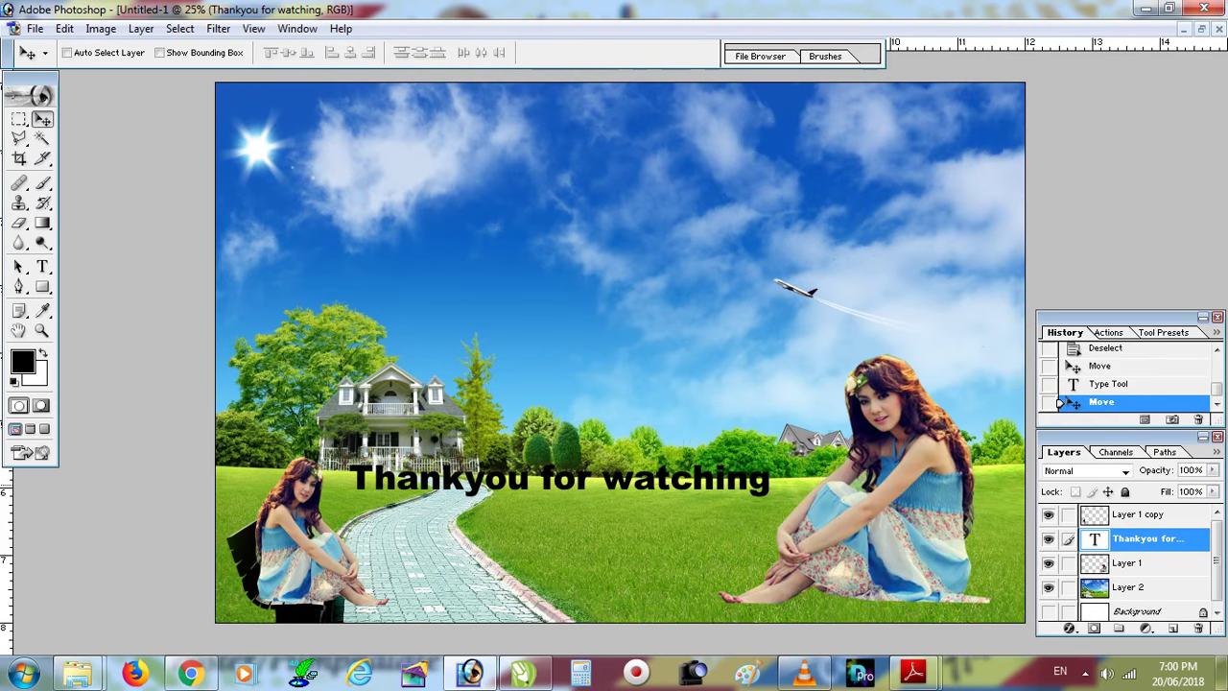
key(ctrl+r)
key(ctrl+t)
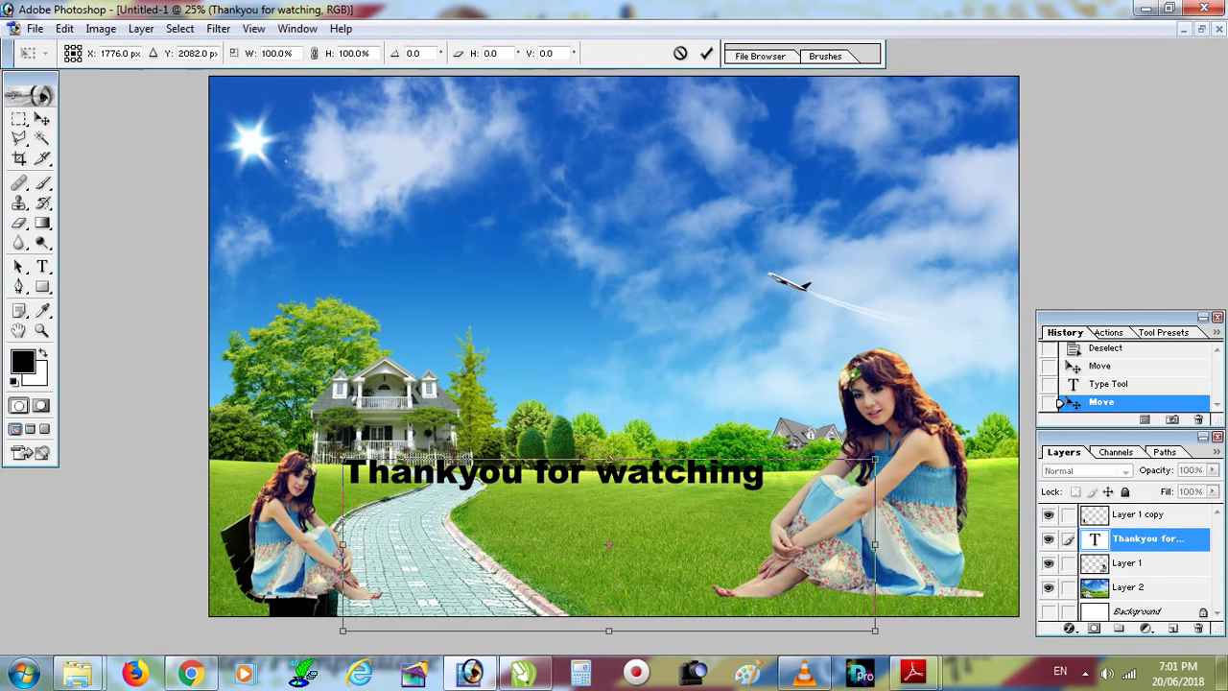
drag(576, 472, 575, 412)
drag(875, 572, 956, 624)
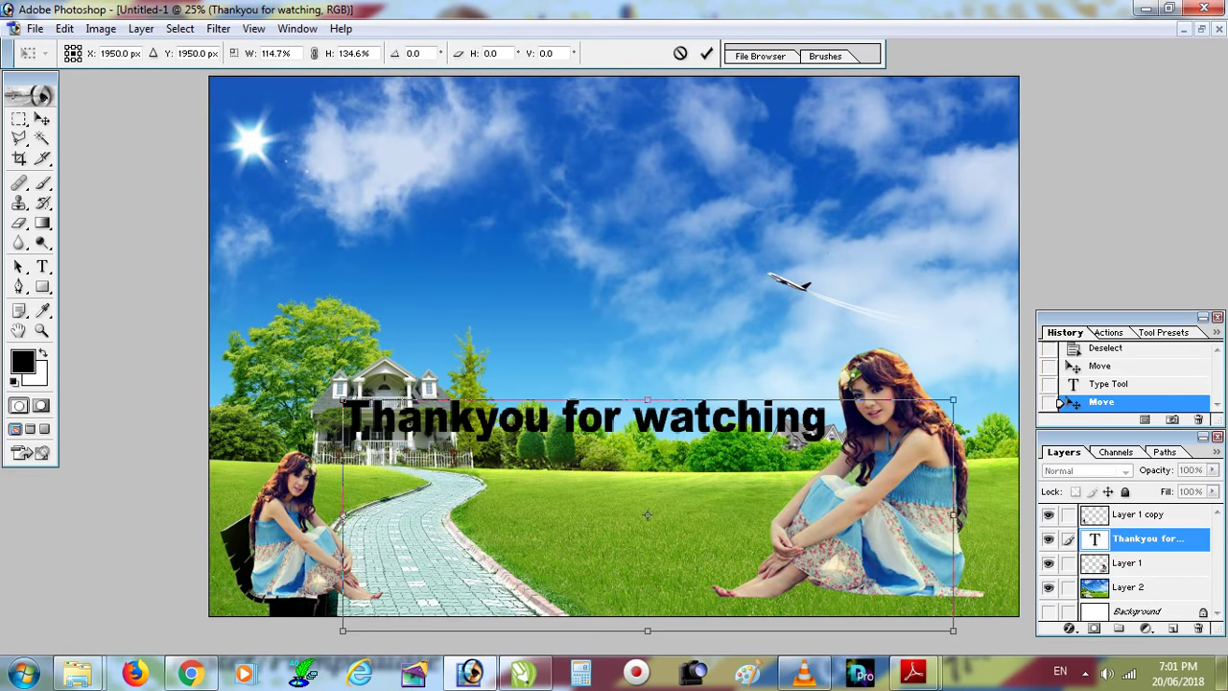
key(Return)
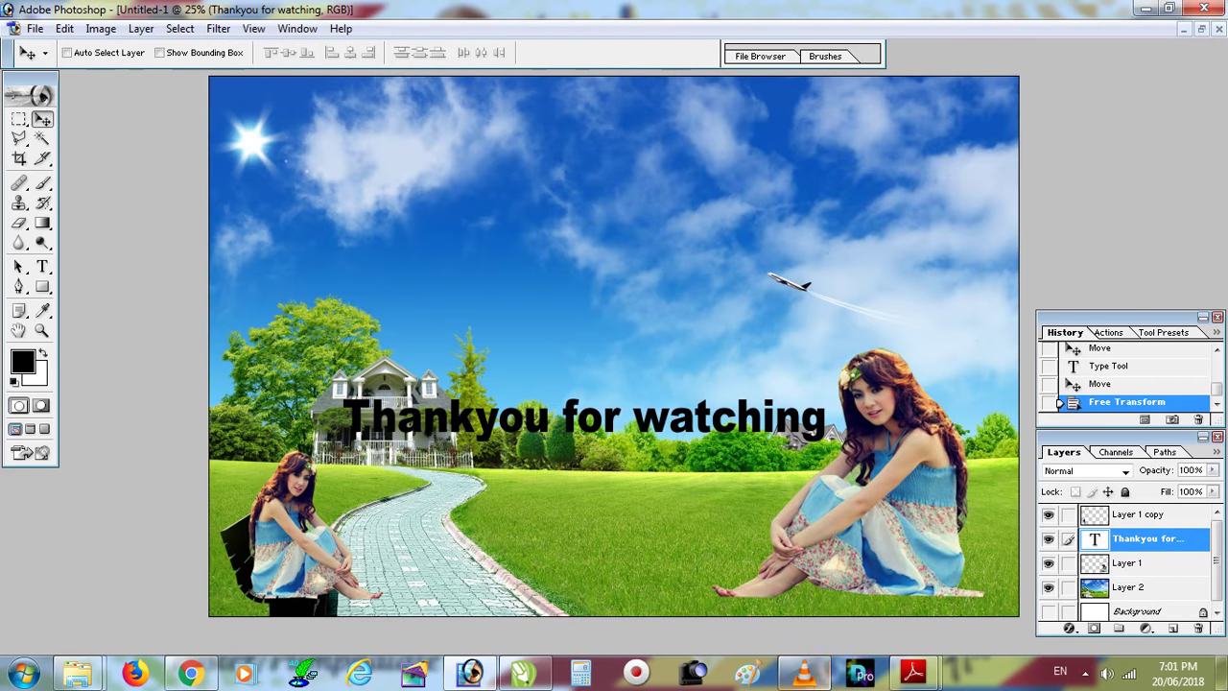